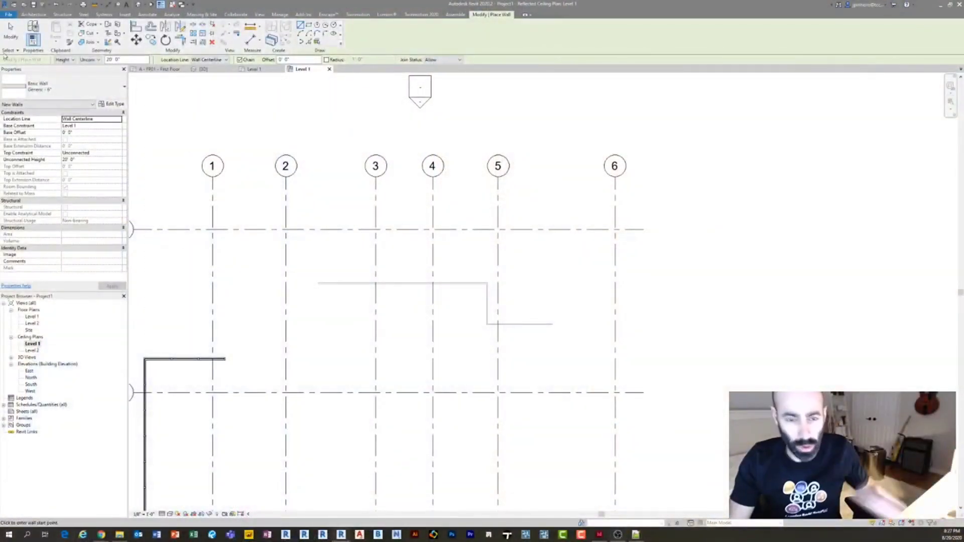
Draw a horizontal Generic - 8" wall about 47' long below the upper gridline, from between grids 1 and 2 to just past grid 5.
{"action": "left_click", "coordinate": [52, 92]}
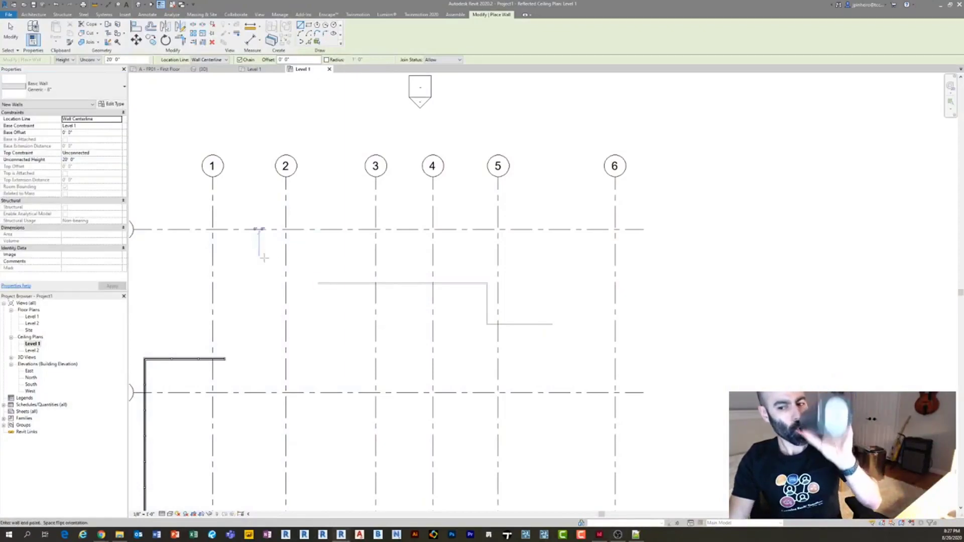
{"action": "left_click", "coordinate": [262, 258]}
{"action": "left_click", "coordinate": [518, 258]}
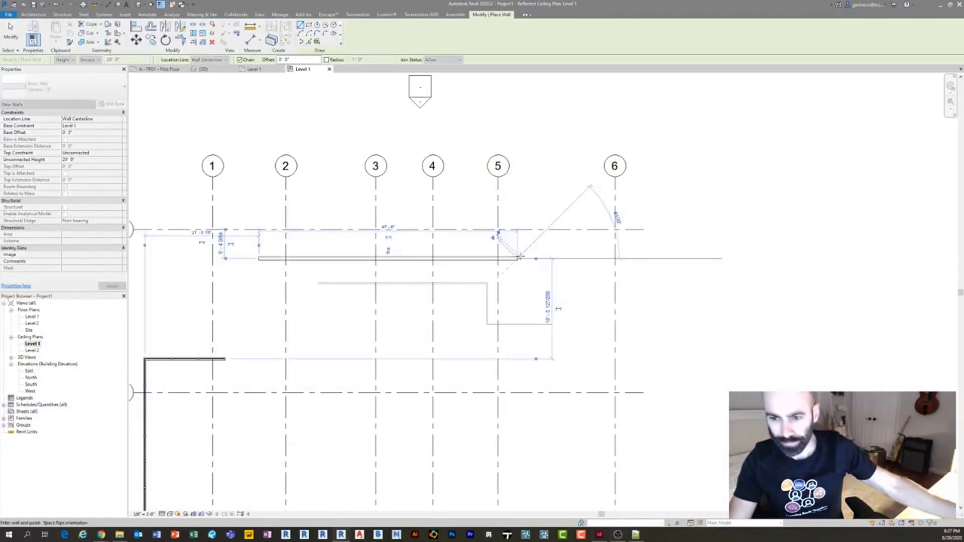
{"action": "key", "text": "Escape"}
{"action": "key", "text": "Escape"}
{"action": "scroll", "coordinate": [455, 248], "scroll_direction": "up", "scroll_amount": 3}
{"action": "left_click", "coordinate": [438, 271]}
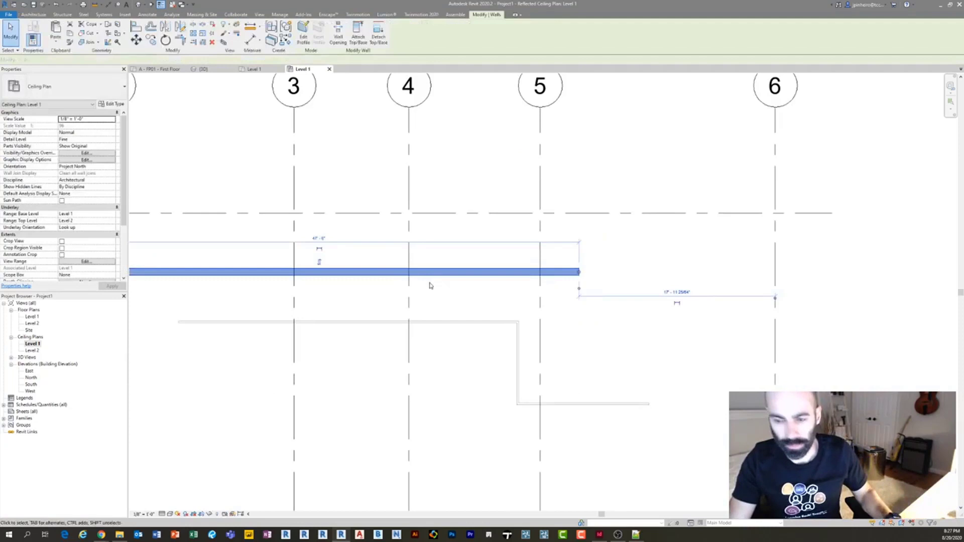
{"action": "middle_click_drag", "start_coordinate": [441, 308], "coordinate": [617, 319]}
{"action": "key", "text": "Escape"}
{"action": "scroll", "coordinate": [474, 296], "scroll_direction": "up", "scroll_amount": 2}
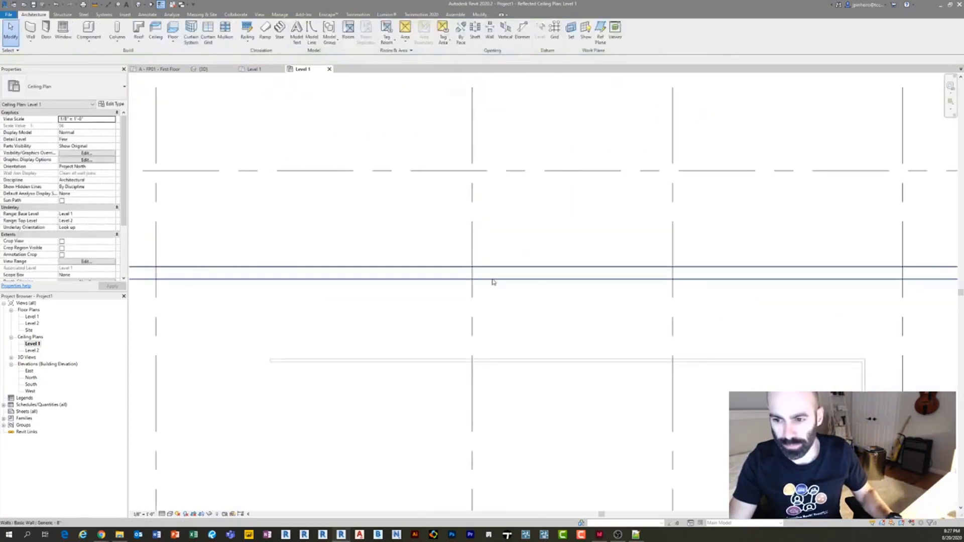
{"action": "left_click", "coordinate": [494, 281]}
{"action": "scroll", "coordinate": [506, 290], "scroll_direction": "down", "scroll_amount": 2}
{"action": "middle_click_drag", "start_coordinate": [506, 291], "coordinate": [484, 318]}
{"action": "key", "text": "Escape"}
Open the North elevation from its marker above the plan and display it in the Shaded visual style.
{"action": "scroll", "coordinate": [480, 271], "scroll_direction": "down", "scroll_amount": 2}
{"action": "middle_click_drag", "start_coordinate": [503, 80], "coordinate": [472, 129]}
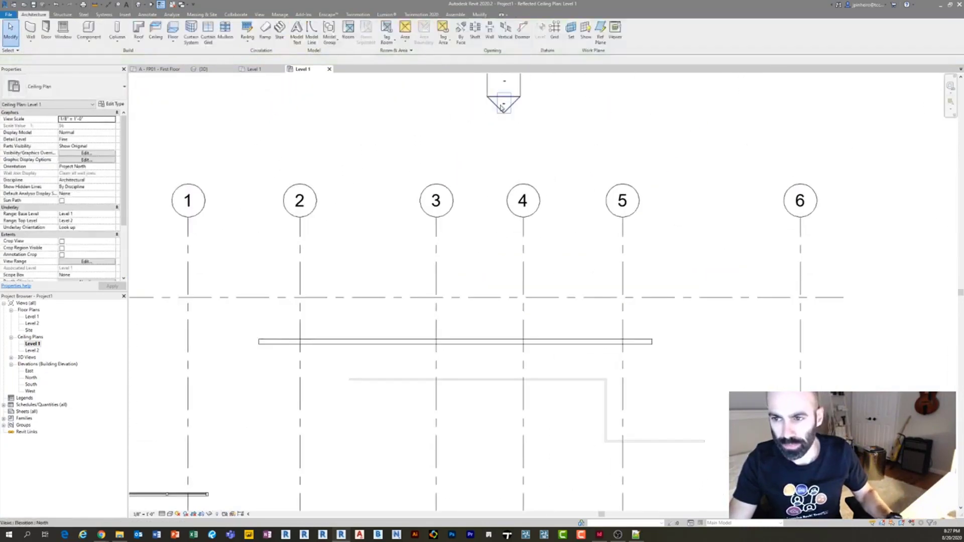
{"action": "double_click", "coordinate": [501, 107]}
{"action": "middle_click_drag", "start_coordinate": [445, 355], "coordinate": [340, 323]}
{"action": "scroll", "coordinate": [492, 382], "scroll_direction": "up", "scroll_amount": 2}
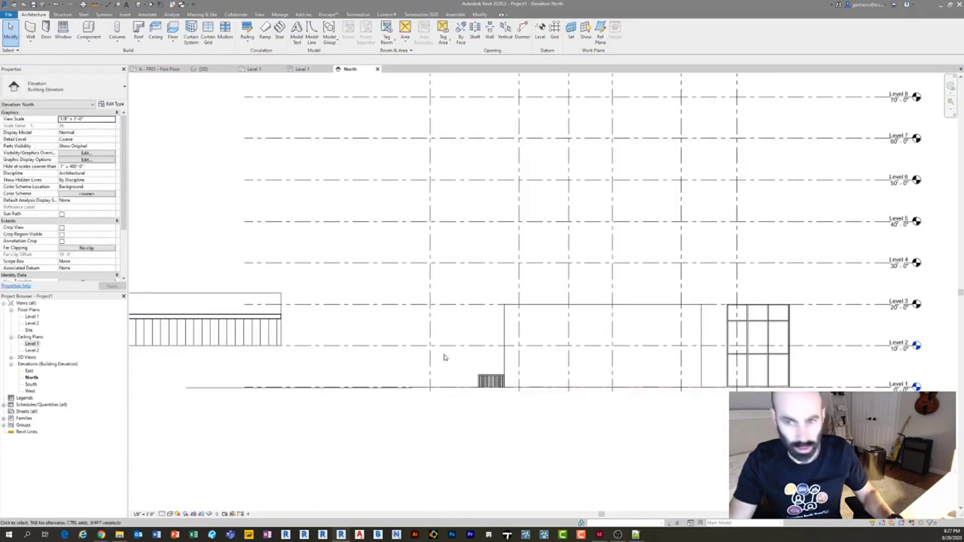
{"action": "scroll", "coordinate": [443, 357], "scroll_direction": "down", "scroll_amount": 1}
{"action": "middle_click_drag", "start_coordinate": [443, 357], "coordinate": [314, 294]}
{"action": "key", "text": "s"}
{"action": "key", "text": "d"}
{"action": "scroll", "coordinate": [428, 265], "scroll_direction": "up", "scroll_amount": 4}
{"action": "middle_click_drag", "start_coordinate": [455, 292], "coordinate": [355, 276]}
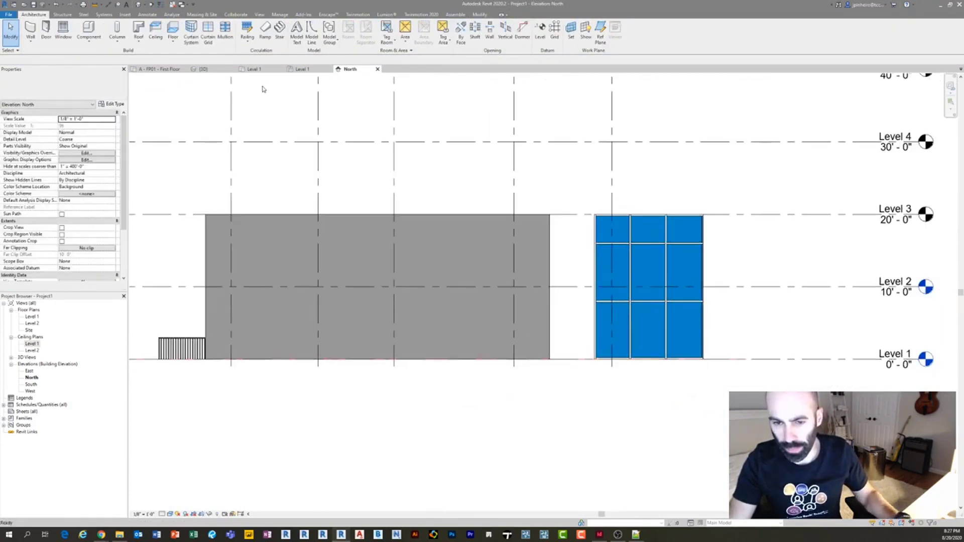
Place a vertical wall reveal on the new wall, about 10' from its end beside the railing.
{"action": "left_click", "coordinate": [31, 42]}
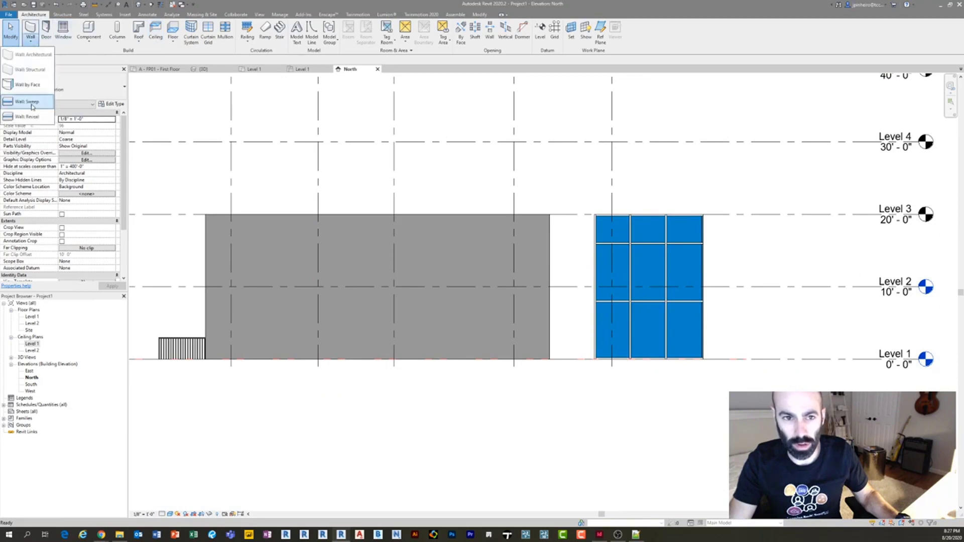
{"action": "left_click", "coordinate": [23, 118]}
{"action": "left_click", "coordinate": [327, 31]}
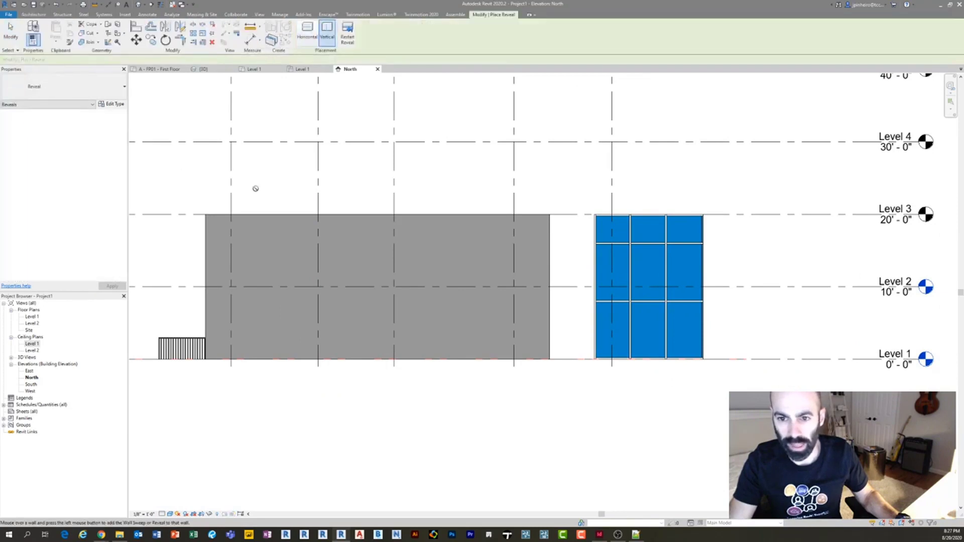
{"action": "left_click", "coordinate": [280, 223]}
{"action": "scroll", "coordinate": [312, 224], "scroll_direction": "up", "scroll_amount": 2}
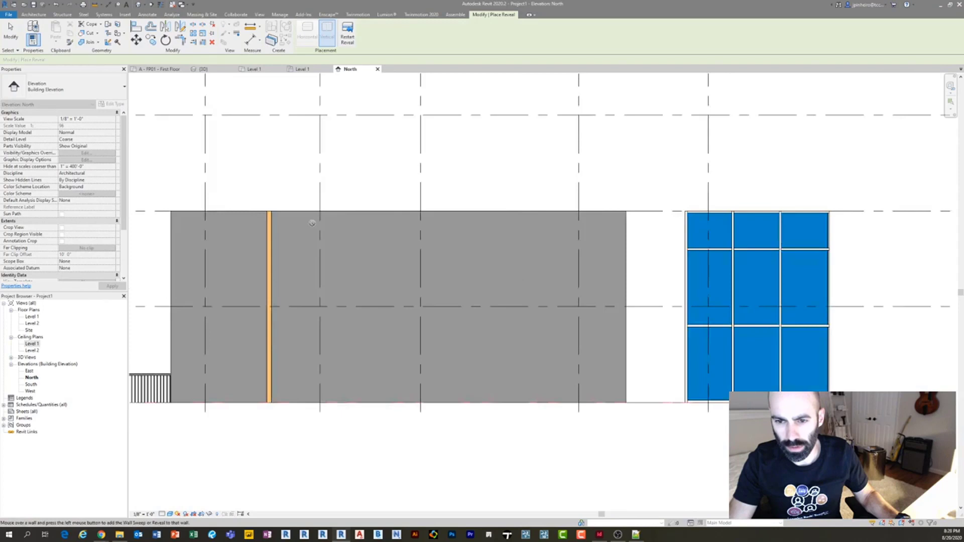
{"action": "key", "text": "Escape"}
Copy the vertical reveal seven times along the rest of the wall at irregular spacings using multiple copy.
{"action": "left_click", "coordinate": [258, 218]}
{"action": "middle_click_drag", "start_coordinate": [300, 246], "coordinate": [364, 239]}
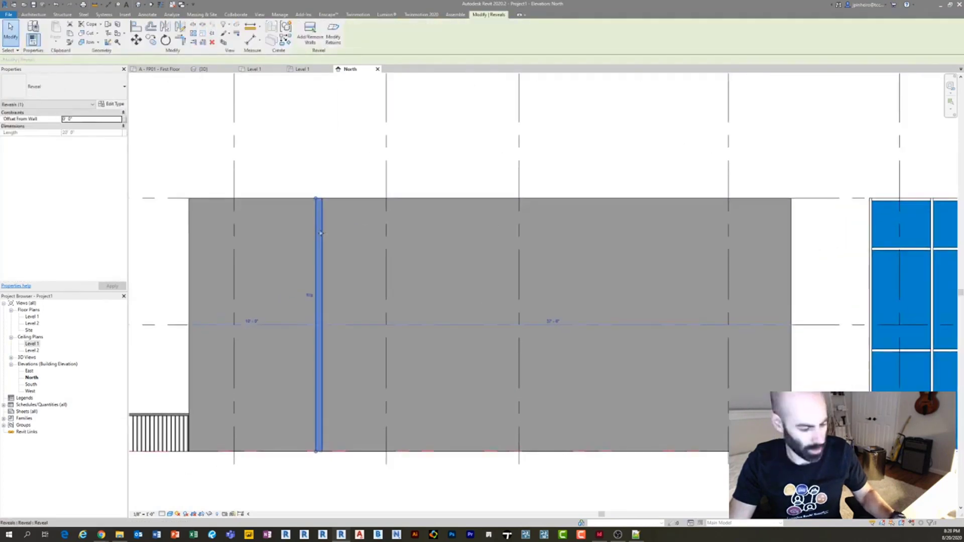
{"action": "key", "text": "c"}
{"action": "key", "text": "o"}
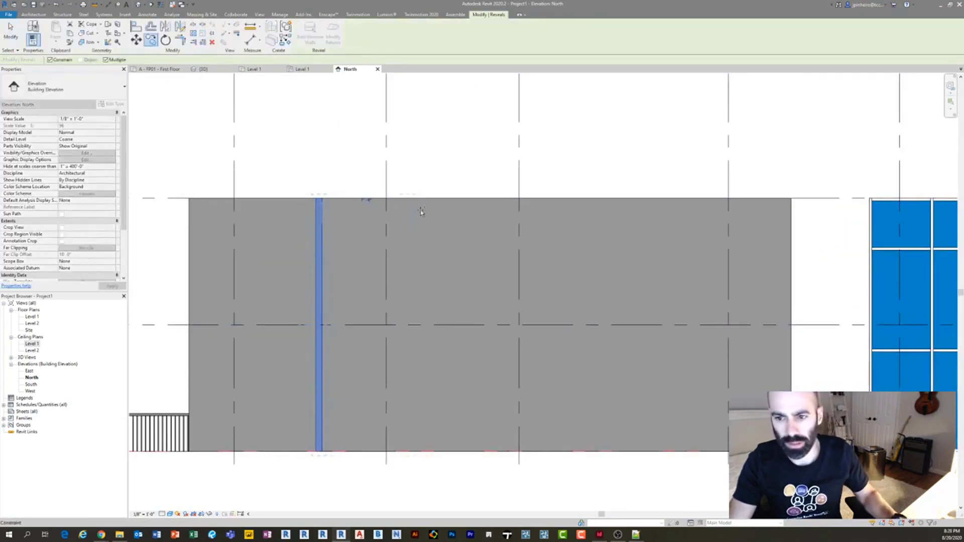
{"action": "left_click", "coordinate": [421, 212]}
{"action": "left_click", "coordinate": [476, 221]}
{"action": "left_click", "coordinate": [547, 224]}
{"action": "left_click", "coordinate": [616, 227]}
{"action": "left_click", "coordinate": [667, 229]}
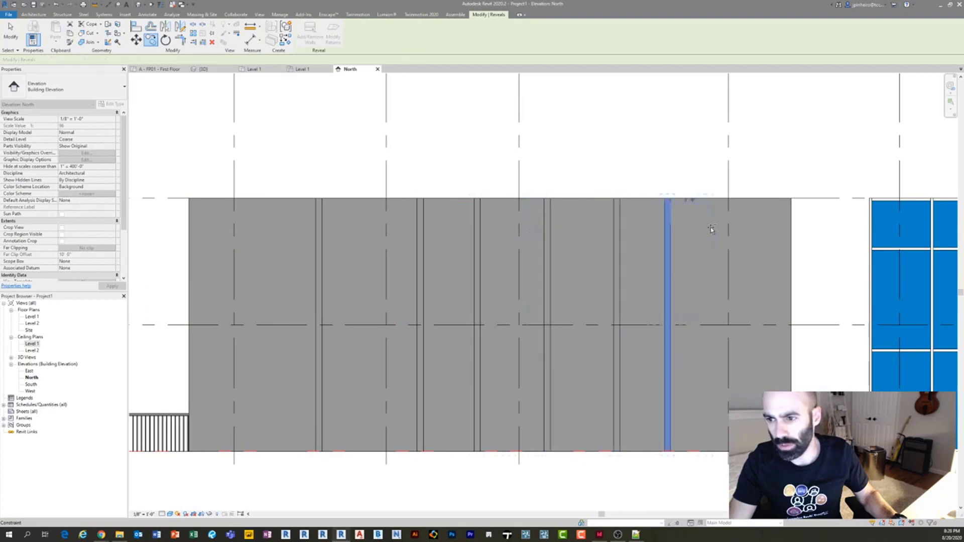
{"action": "left_click", "coordinate": [711, 230]}
{"action": "key", "text": "Escape"}
{"action": "key", "text": "Escape"}
Open the default 3D view and examine the reveals along the top edge of the new wall.
{"action": "scroll", "coordinate": [683, 228], "scroll_direction": "down", "scroll_amount": 2}
{"action": "middle_click_drag", "start_coordinate": [682, 229], "coordinate": [663, 235]}
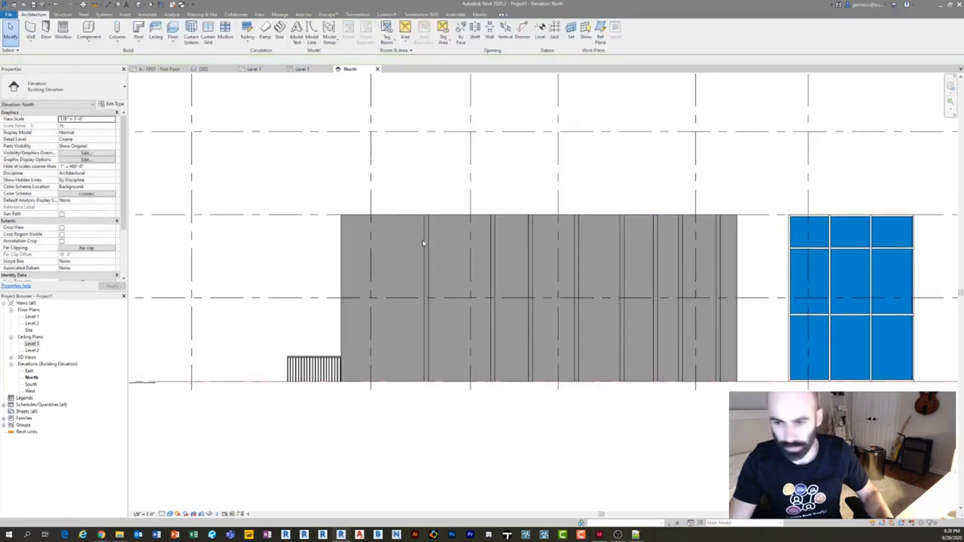
{"action": "scroll", "coordinate": [413, 206], "scroll_direction": "up", "scroll_amount": 8}
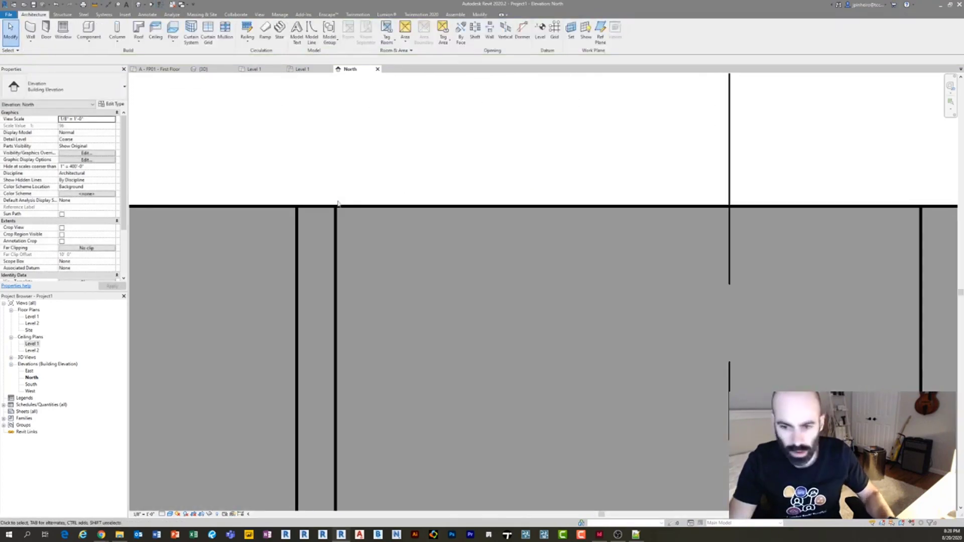
{"action": "scroll", "coordinate": [338, 203], "scroll_direction": "down", "scroll_amount": 2}
{"action": "scroll", "coordinate": [365, 216], "scroll_direction": "down", "scroll_amount": 4}
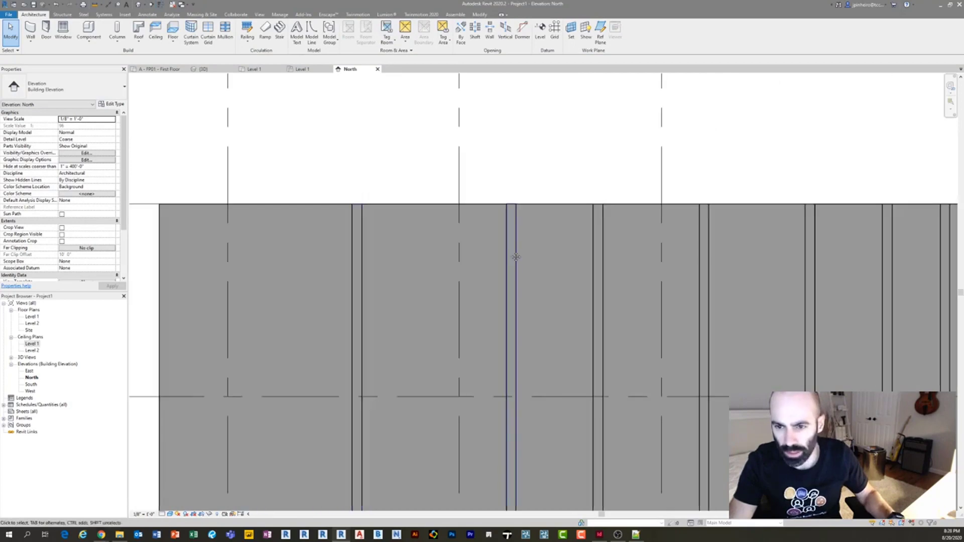
{"action": "scroll", "coordinate": [516, 257], "scroll_direction": "down", "scroll_amount": 2}
{"action": "left_click", "coordinate": [138, 5]}
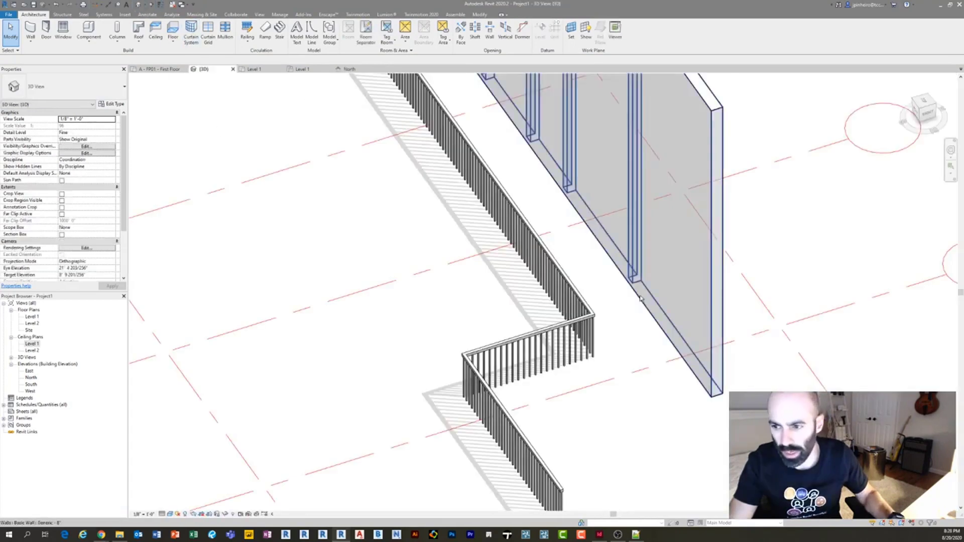
{"action": "middle_click_drag", "start_coordinate": [645, 258], "coordinate": [528, 299], "text": "shift"}
{"action": "scroll", "coordinate": [536, 286], "scroll_direction": "down", "scroll_amount": 5}
{"action": "scroll", "coordinate": [362, 262], "scroll_direction": "down", "scroll_amount": 4}
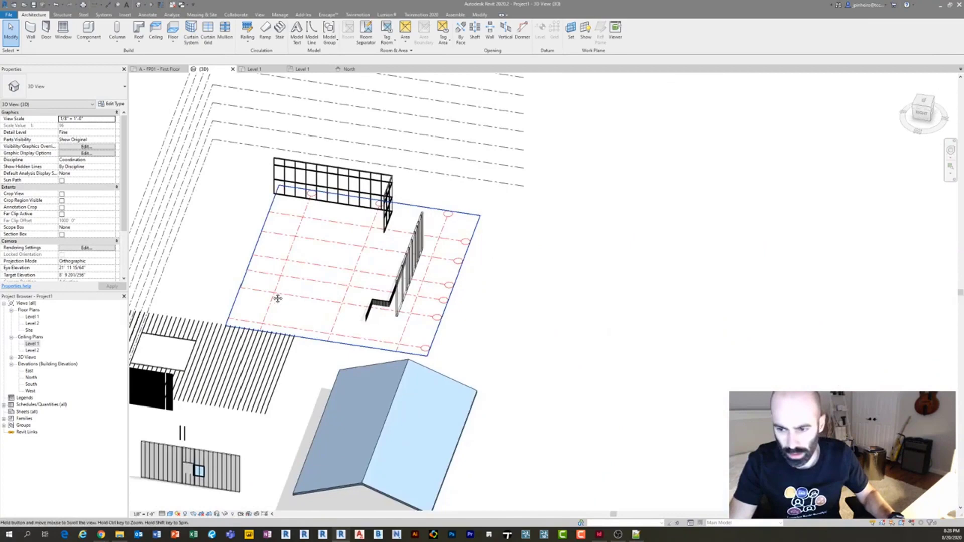
{"action": "scroll", "coordinate": [430, 273], "scroll_direction": "up", "scroll_amount": 5}
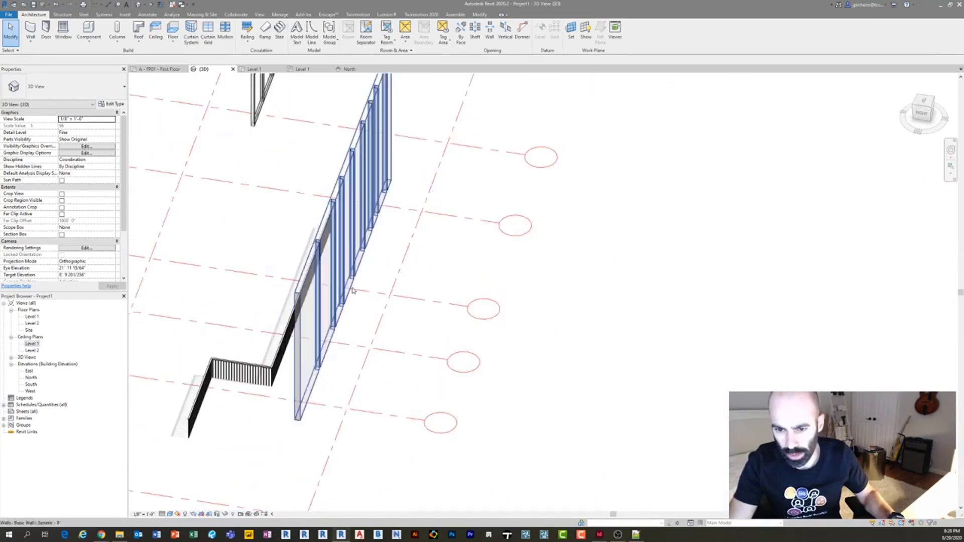
{"action": "left_click_drag", "start_coordinate": [364, 291], "coordinate": [559, 326]}
{"action": "middle_click_drag", "start_coordinate": [559, 326], "coordinate": [528, 302], "text": "shift"}
{"action": "key", "text": "Escape"}
{"action": "scroll", "coordinate": [531, 296], "scroll_direction": "up", "scroll_amount": 2}
{"action": "scroll", "coordinate": [463, 325], "scroll_direction": "up", "scroll_amount": 6}
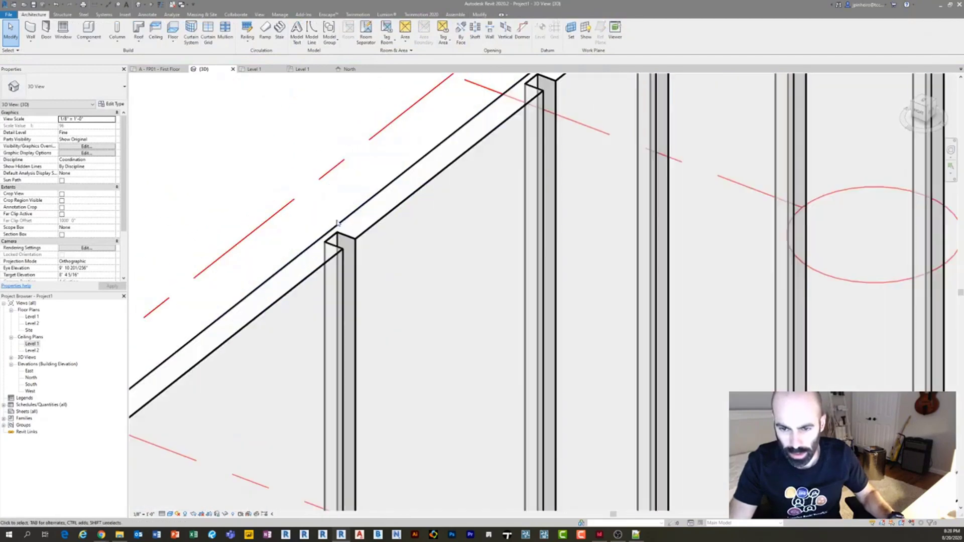
Remove the surface transparency override from the Walls category in the 3D view's Visibility/Graphics settings.
{"action": "key", "text": "v"}
{"action": "key", "text": "g"}
{"action": "key", "text": "w"}
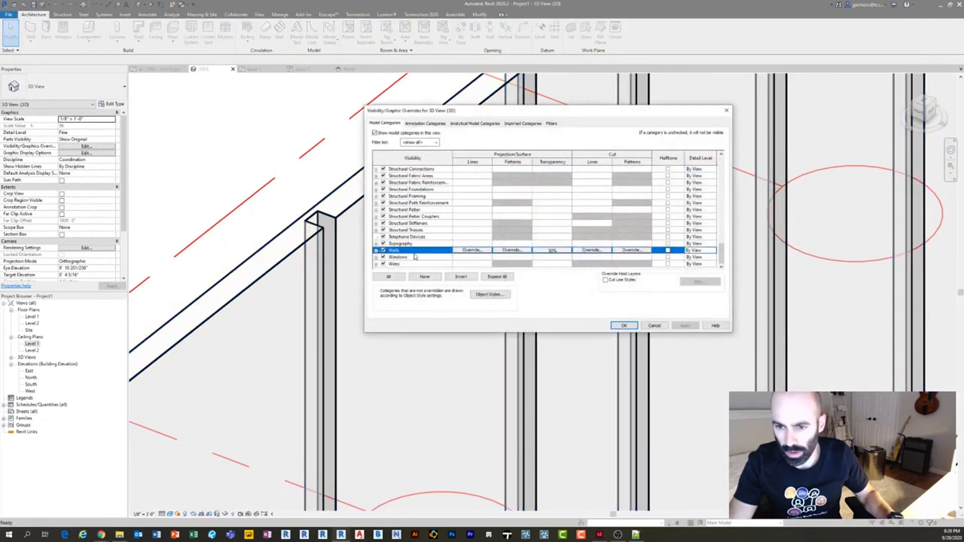
{"action": "left_click", "coordinate": [545, 251]}
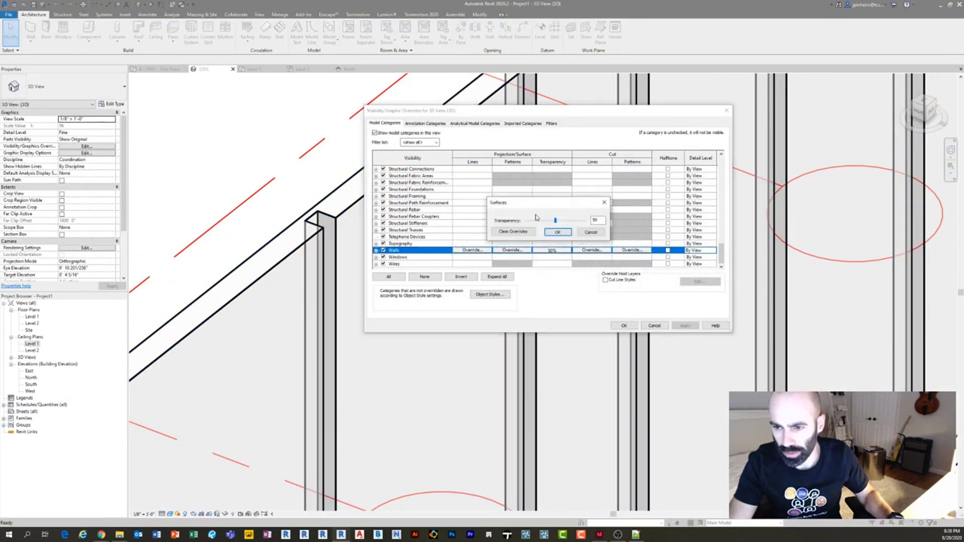
{"action": "left_click", "coordinate": [560, 233]}
{"action": "left_click", "coordinate": [630, 325]}
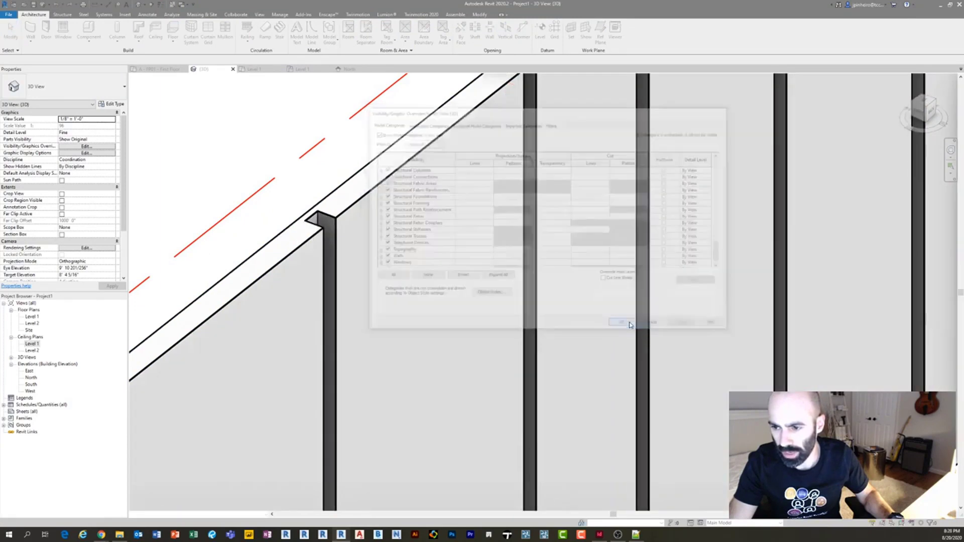
Check which profiles are available in the type properties of the second reveal, leaving its type unchanged.
{"action": "scroll", "coordinate": [312, 224], "scroll_direction": "up", "scroll_amount": 3}
{"action": "scroll", "coordinate": [342, 231], "scroll_direction": "down", "scroll_amount": 5}
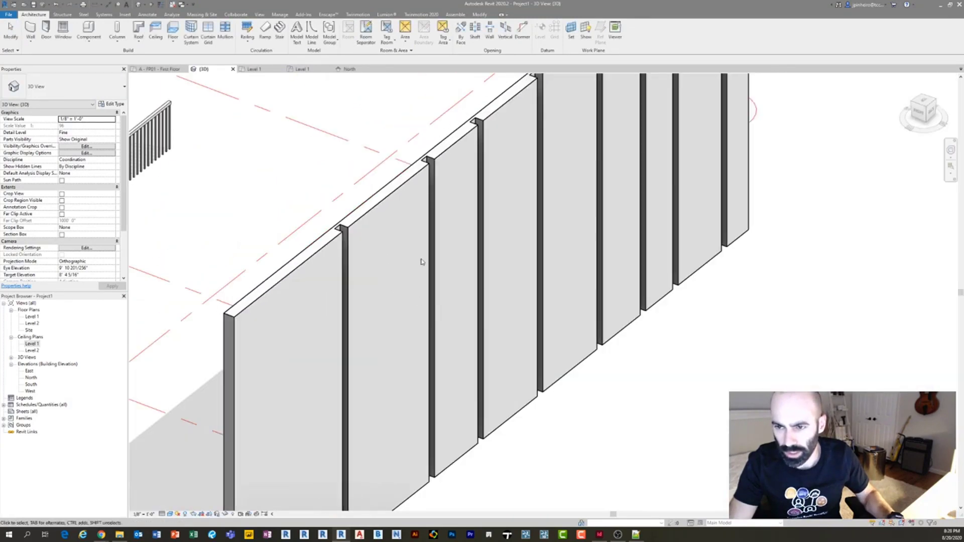
{"action": "scroll", "coordinate": [422, 262], "scroll_direction": "up", "scroll_amount": 5}
{"action": "left_click", "coordinate": [390, 281]}
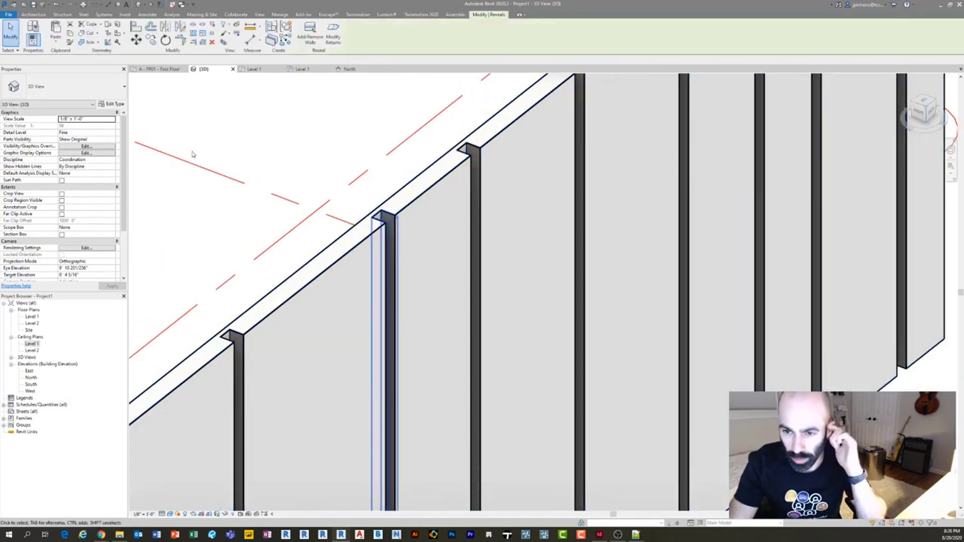
{"action": "left_click", "coordinate": [115, 104]}
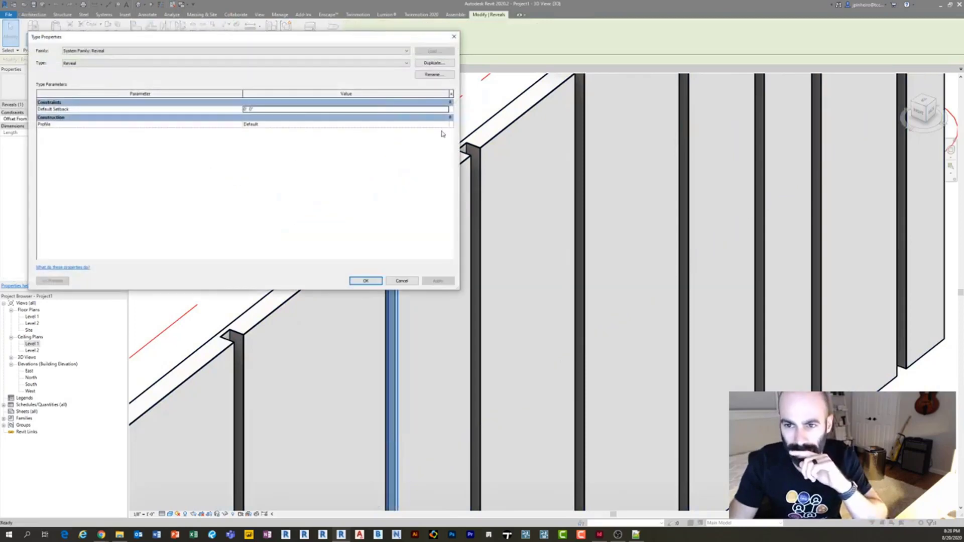
{"action": "left_click", "coordinate": [445, 125]}
{"action": "left_click", "coordinate": [446, 124]}
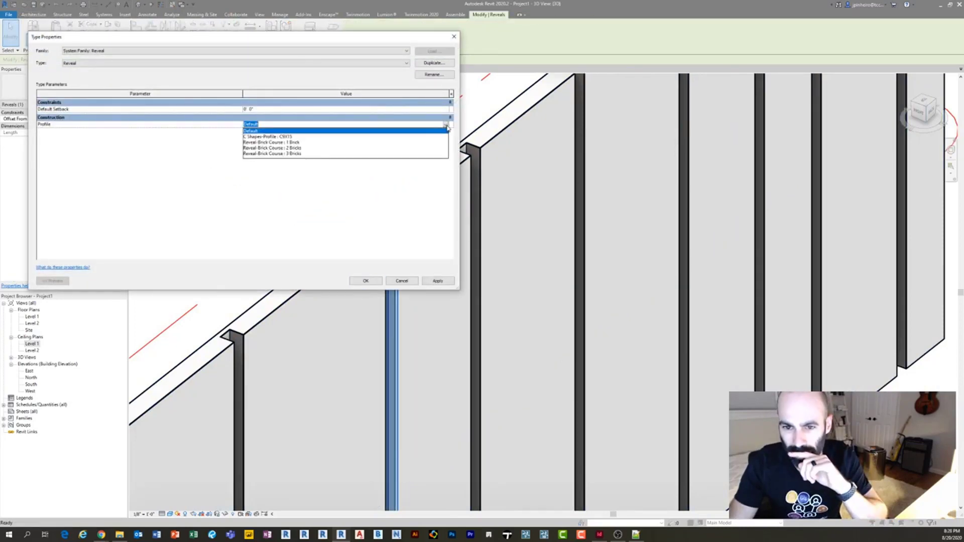
{"action": "left_click", "coordinate": [447, 127]}
{"action": "left_click", "coordinate": [454, 37]}
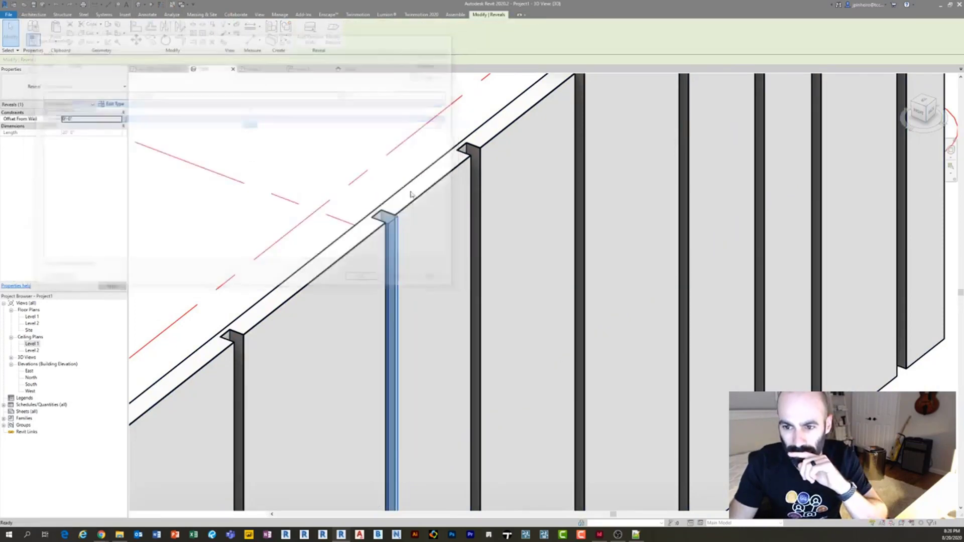
Find the Reveal-Brick Course family among the project's profile families and expand it to list its types.
{"action": "left_click", "coordinate": [75, 390]}
{"action": "left_click", "coordinate": [4, 418]}
{"action": "scroll", "coordinate": [65, 399], "scroll_direction": "up", "scroll_amount": 1}
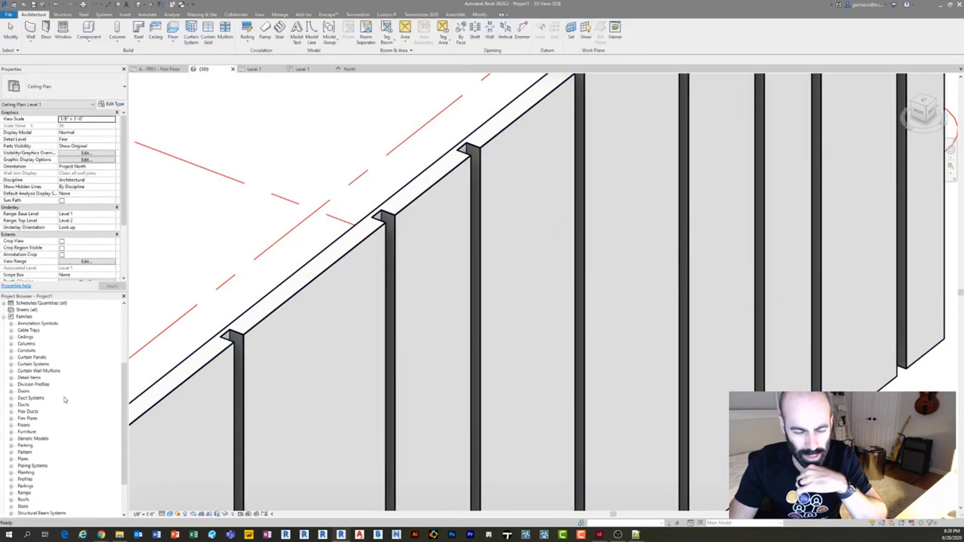
{"action": "scroll", "coordinate": [53, 399], "scroll_direction": "down", "scroll_amount": 1}
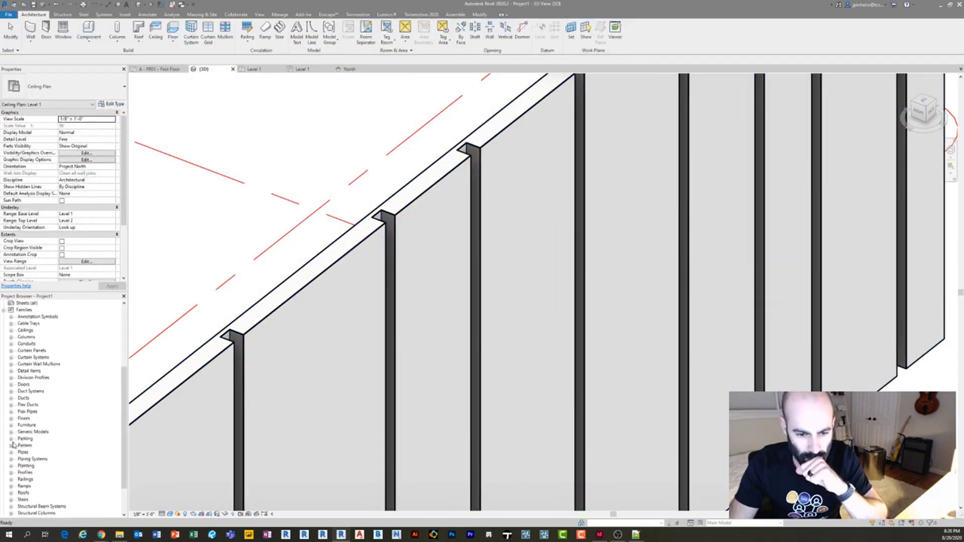
{"action": "scroll", "coordinate": [12, 456], "scroll_direction": "down", "scroll_amount": 3}
{"action": "left_click", "coordinate": [11, 452]}
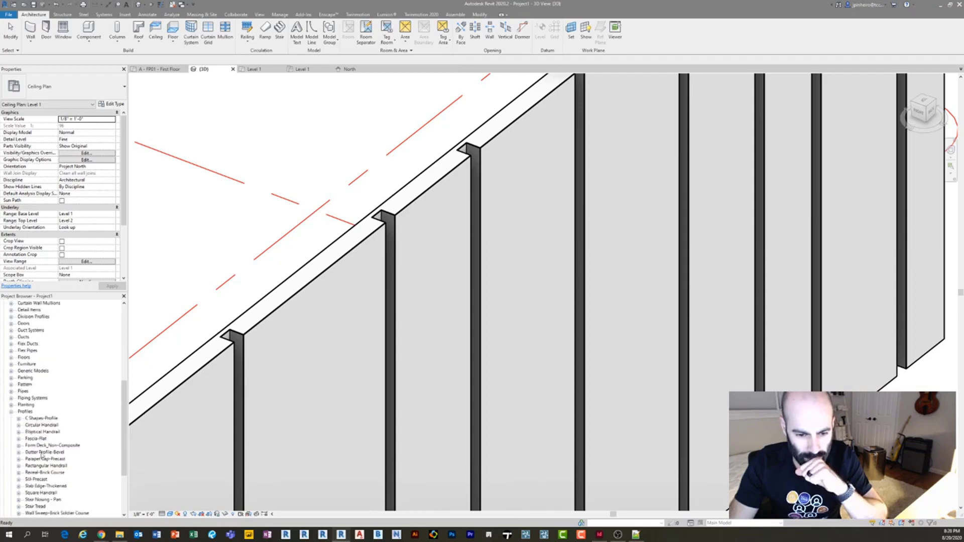
{"action": "scroll", "coordinate": [50, 447], "scroll_direction": "down", "scroll_amount": 7}
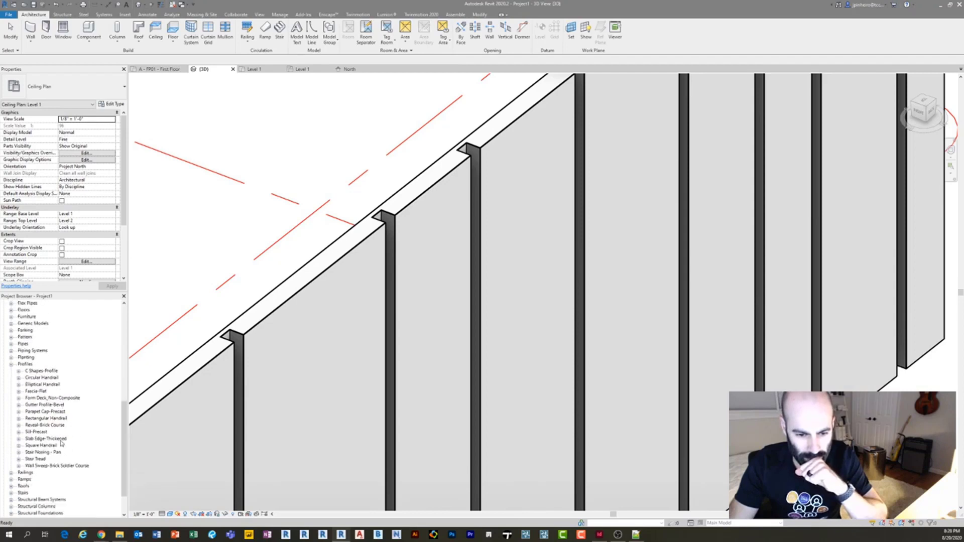
{"action": "left_click", "coordinate": [44, 419]}
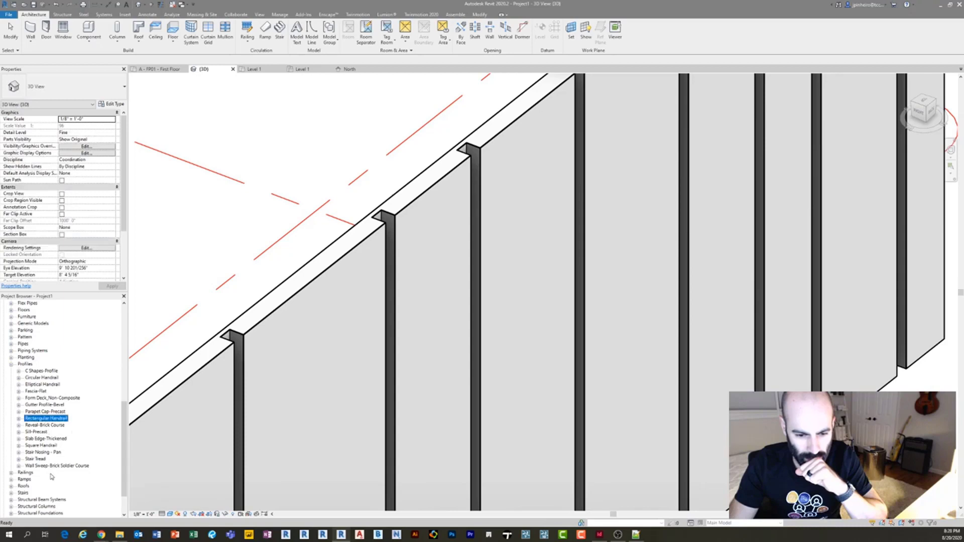
{"action": "scroll", "coordinate": [49, 467], "scroll_direction": "down", "scroll_amount": 1}
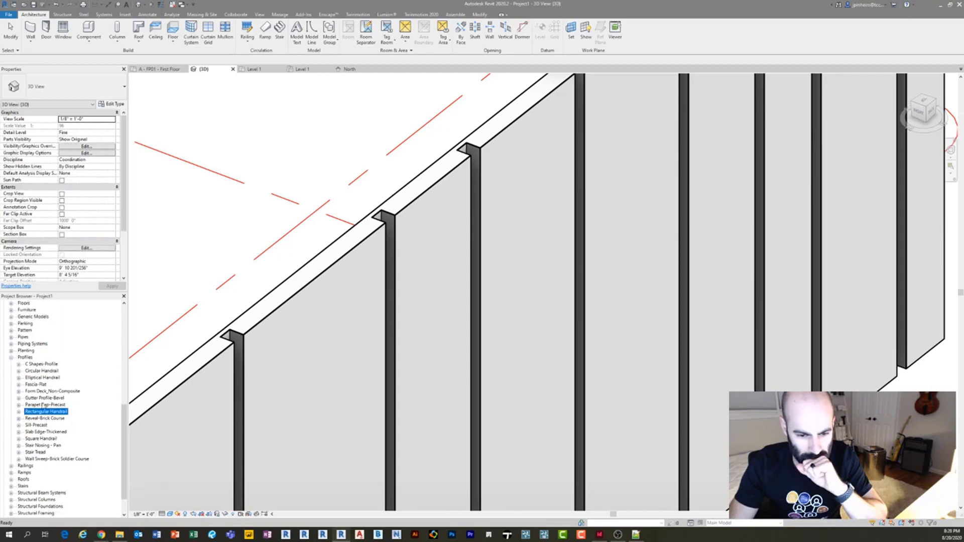
{"action": "left_click", "coordinate": [19, 418]}
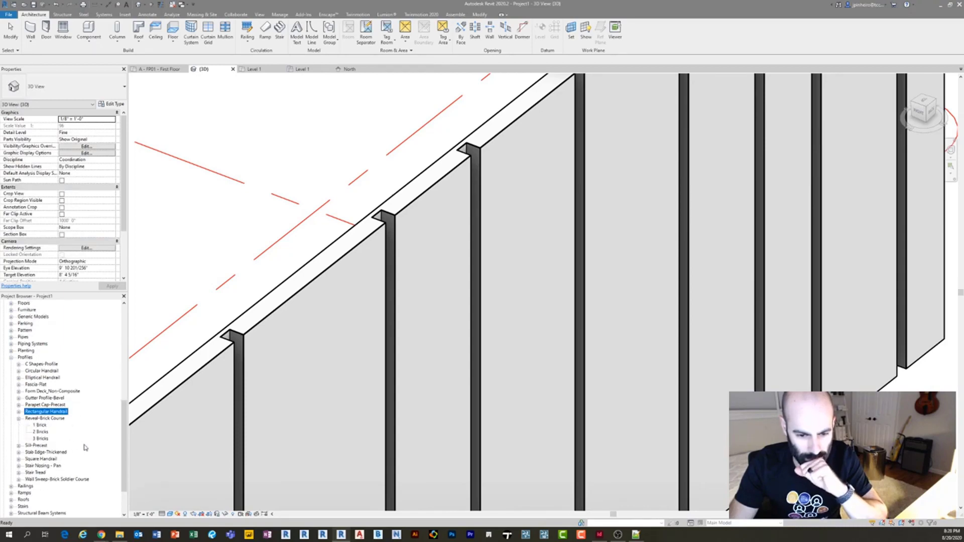
Duplicate the 1 Brick type of the Reveal-Brick Course profile as Small and set its Inset Into Wall to 1/2".
{"action": "scroll", "coordinate": [85, 447], "scroll_direction": "down", "scroll_amount": 1}
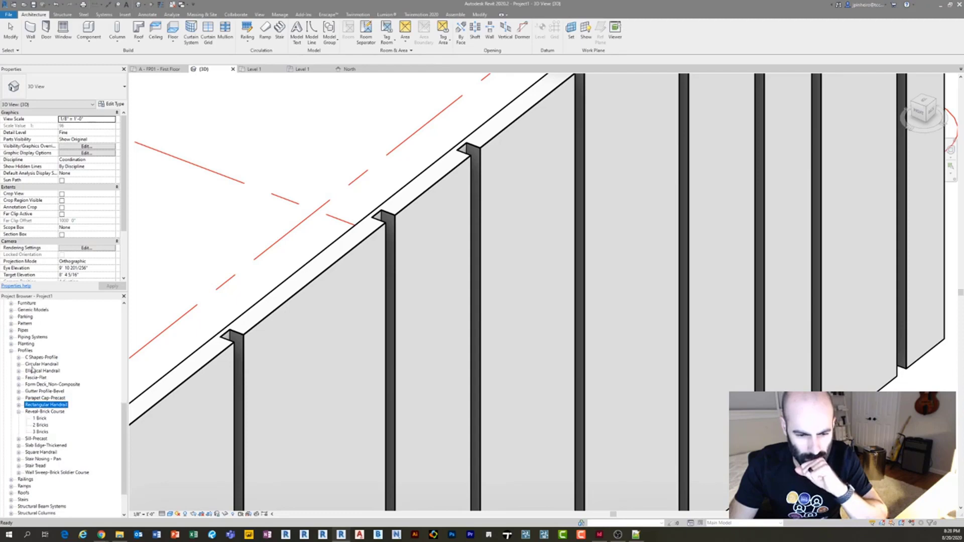
{"action": "double_click", "coordinate": [43, 420]}
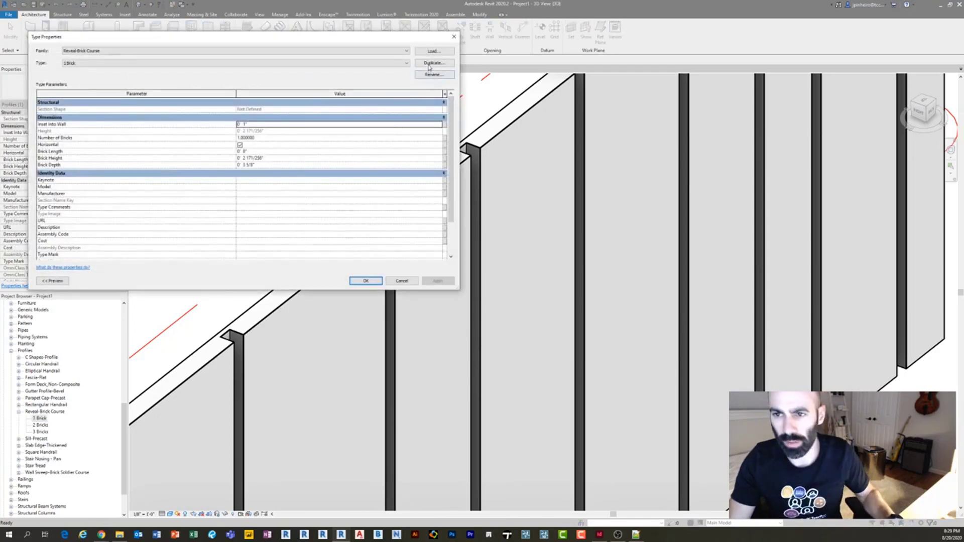
{"action": "left_click", "coordinate": [429, 64]}
{"action": "type", "text": "Small"}
{"action": "key", "text": "Return"}
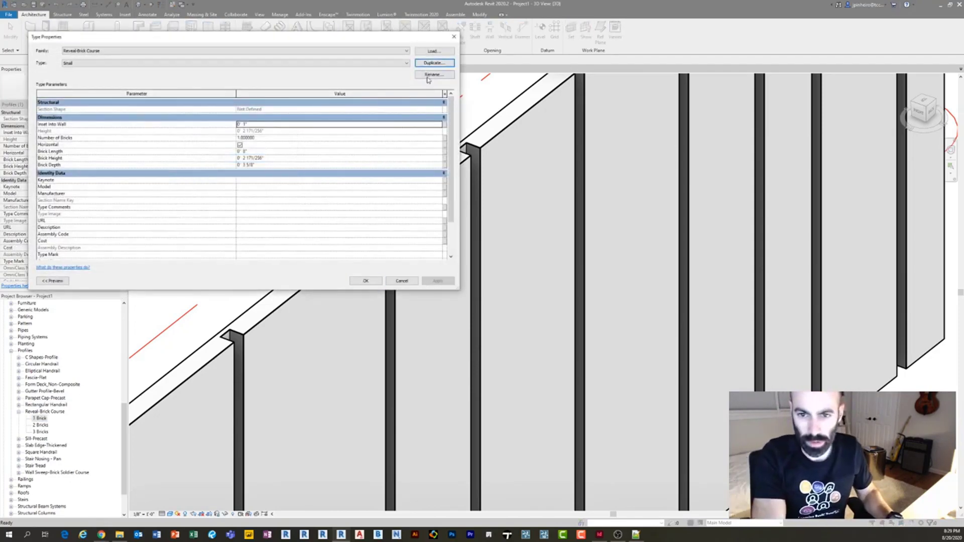
{"action": "left_click", "coordinate": [265, 126]}
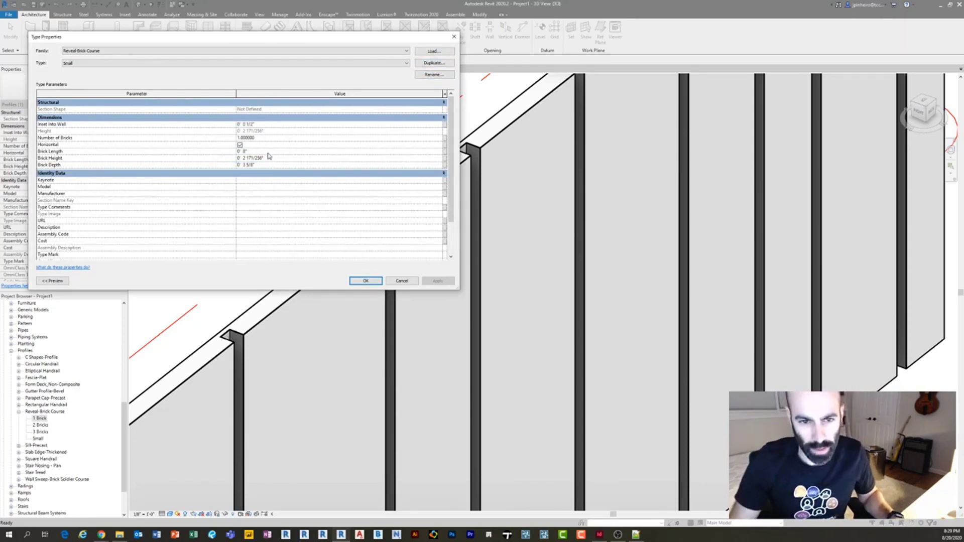
Show the Small profile's preview, enter 1/2" for the brick length and the brick height, and dismiss the save reminder.
{"action": "left_click", "coordinate": [53, 282]}
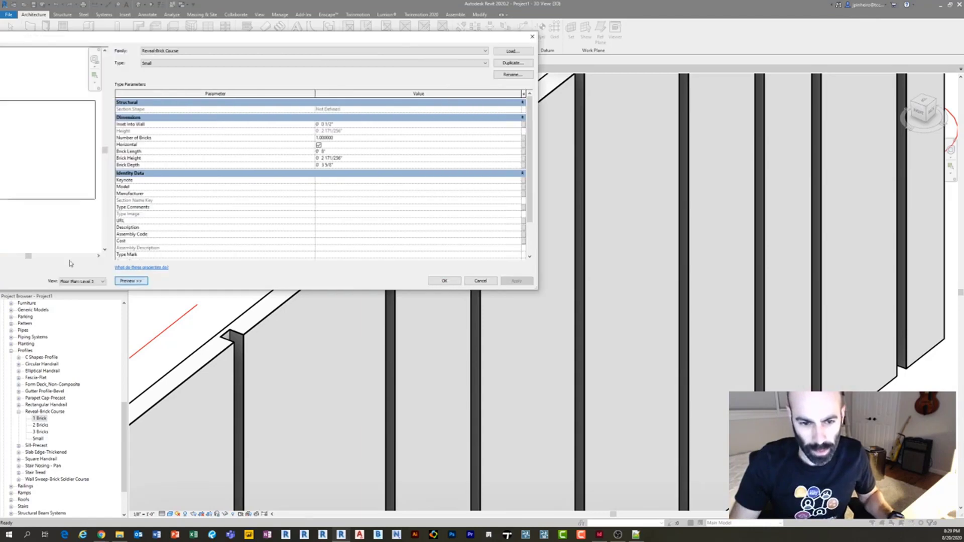
{"action": "left_click_drag", "start_coordinate": [206, 30], "coordinate": [343, 59]}
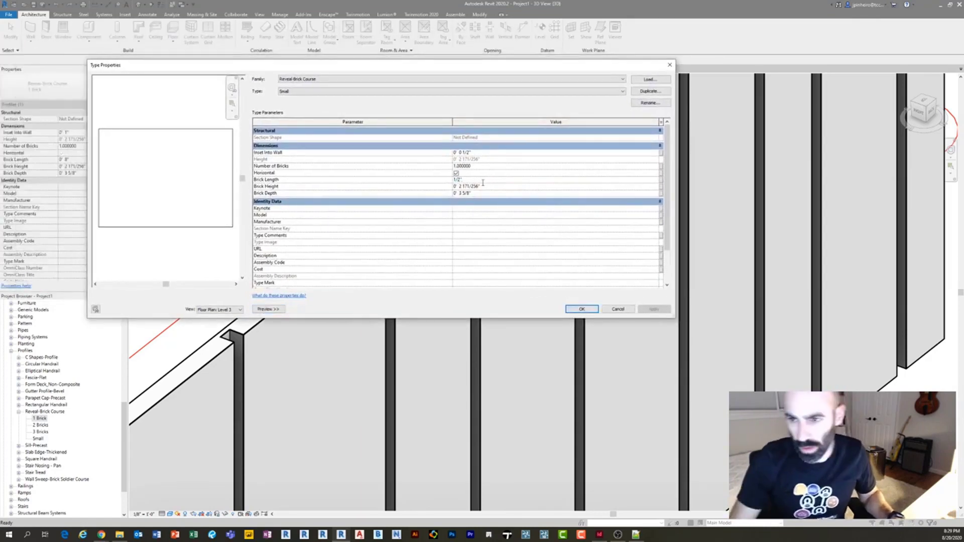
{"action": "left_click", "coordinate": [406, 186]}
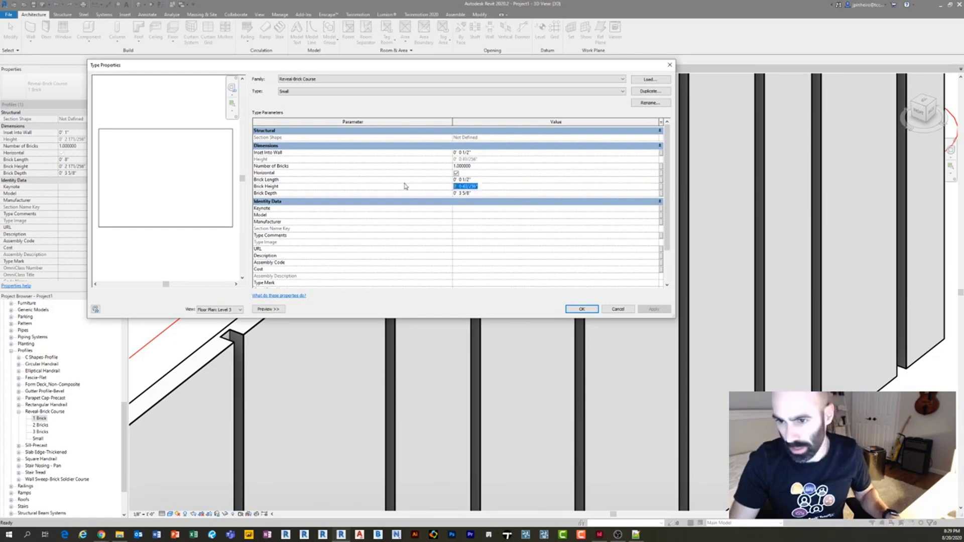
{"action": "left_click", "coordinate": [495, 194]}
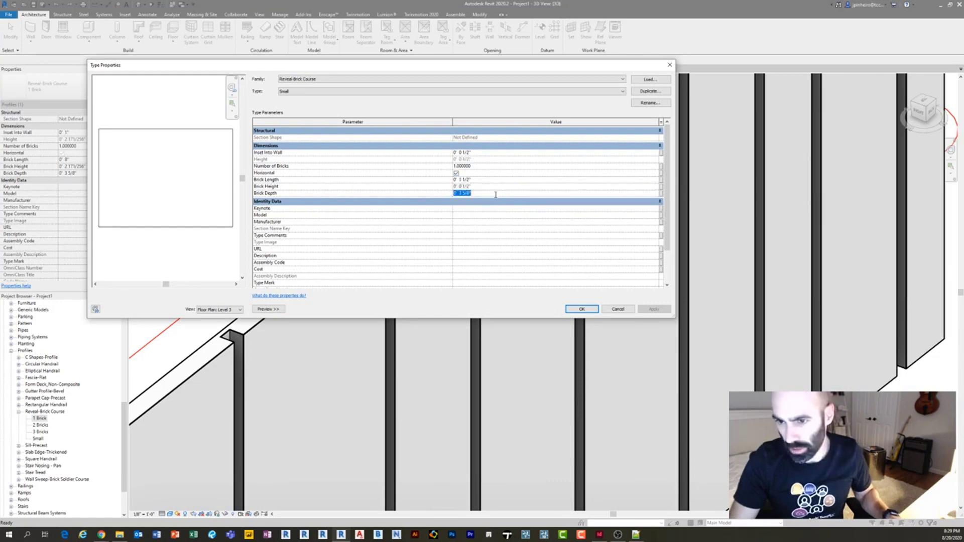
{"action": "left_click", "coordinate": [626, 309]}
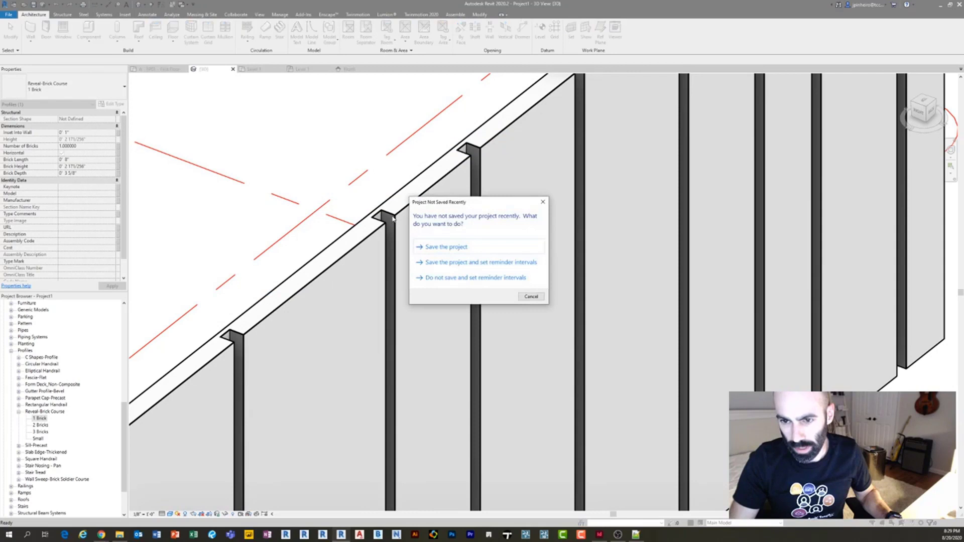
{"action": "left_click", "coordinate": [532, 298]}
Select all instances of the wall's reveals and set their type's profile to Reveal-Brick Course : Small.
{"action": "right_click", "coordinate": [394, 220]}
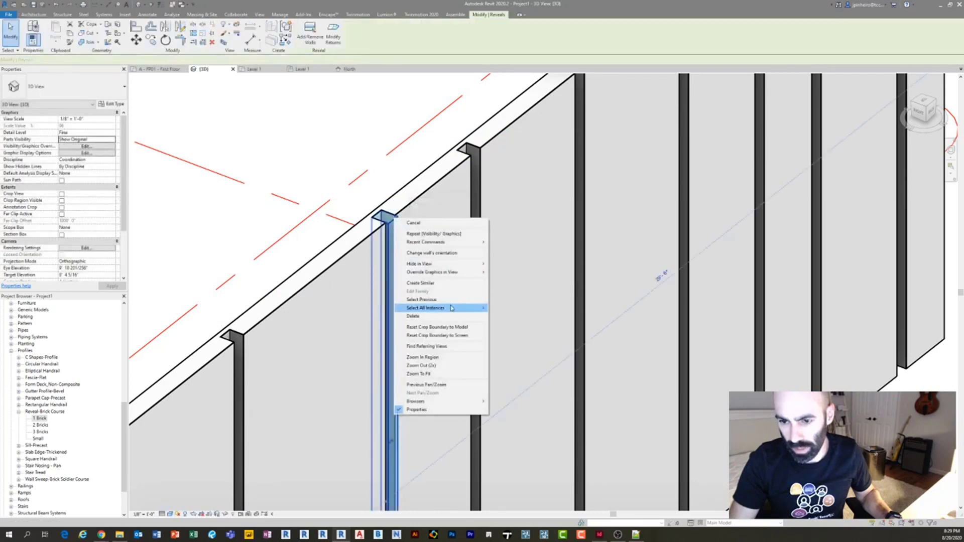
{"action": "left_click", "coordinate": [497, 310]}
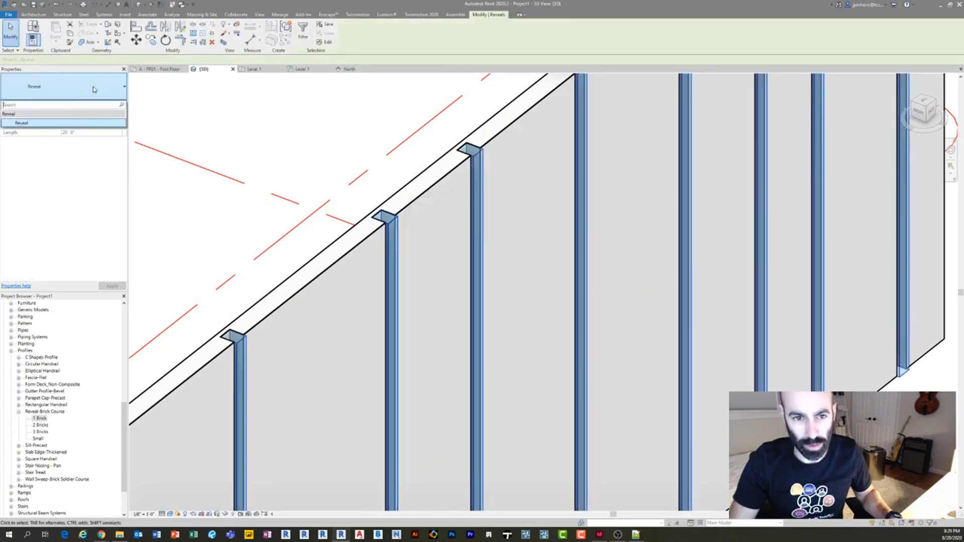
{"action": "left_click", "coordinate": [110, 105]}
{"action": "left_click", "coordinate": [406, 153]}
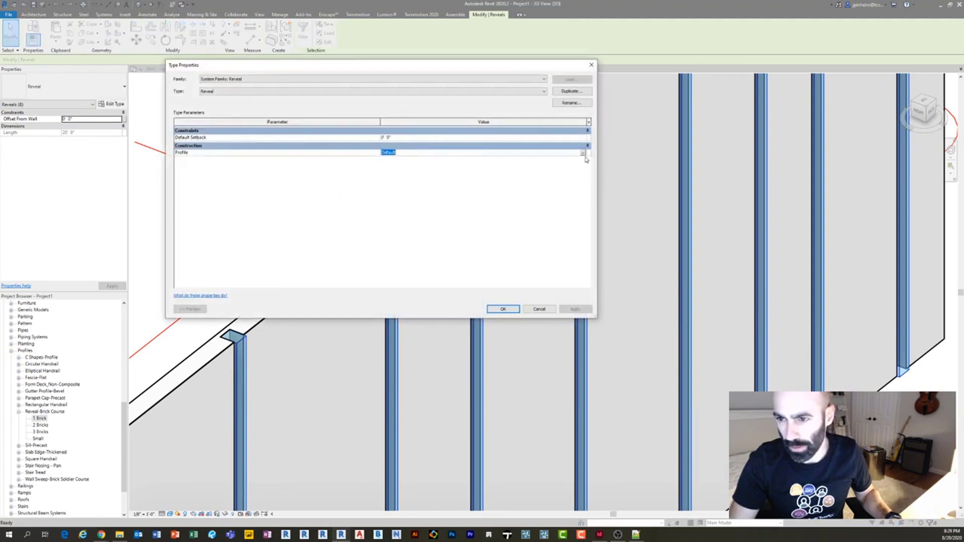
{"action": "left_click", "coordinate": [404, 152]}
{"action": "left_click", "coordinate": [434, 188]}
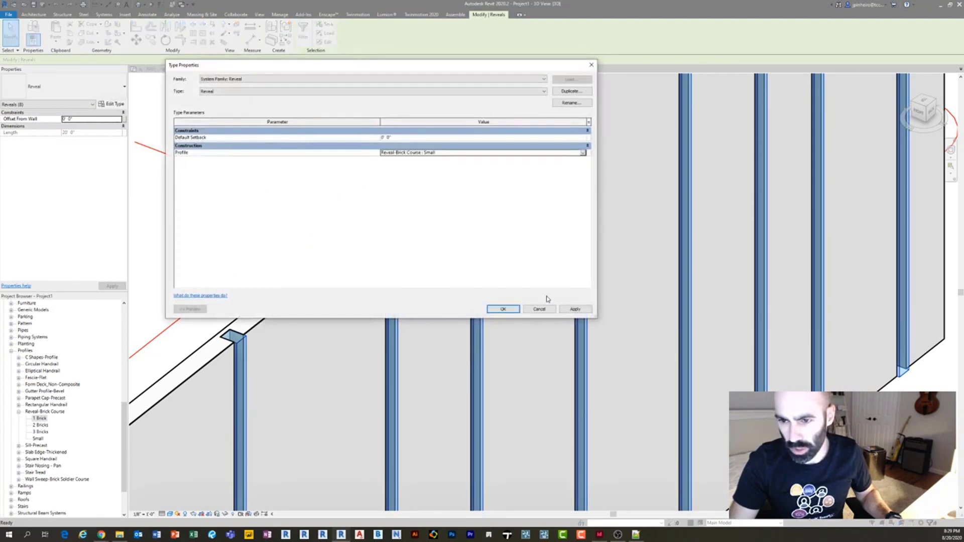
{"action": "left_click", "coordinate": [572, 309]}
{"action": "left_click", "coordinate": [503, 309]}
{"action": "scroll", "coordinate": [430, 169], "scroll_direction": "up", "scroll_amount": 7}
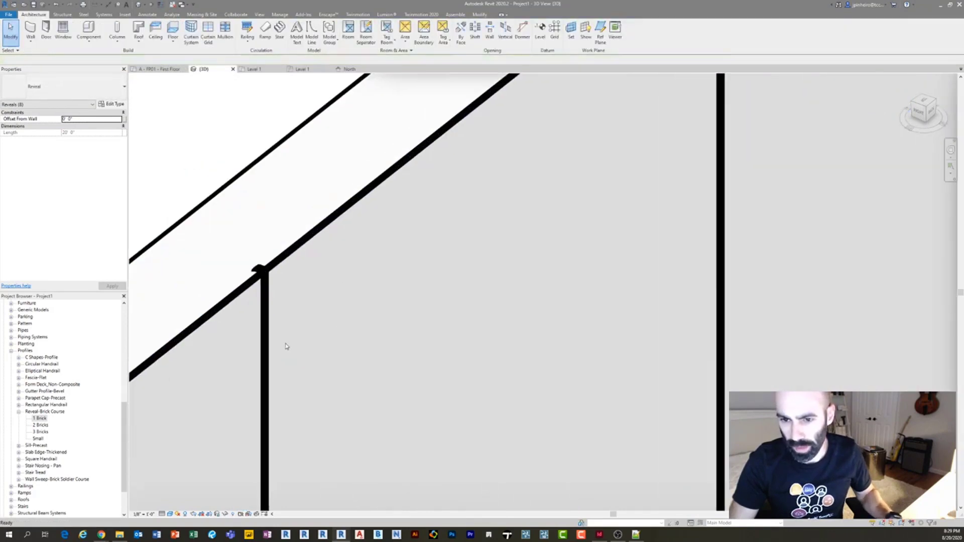
{"action": "key", "text": "Escape"}
{"action": "scroll", "coordinate": [347, 243], "scroll_direction": "down", "scroll_amount": 5}
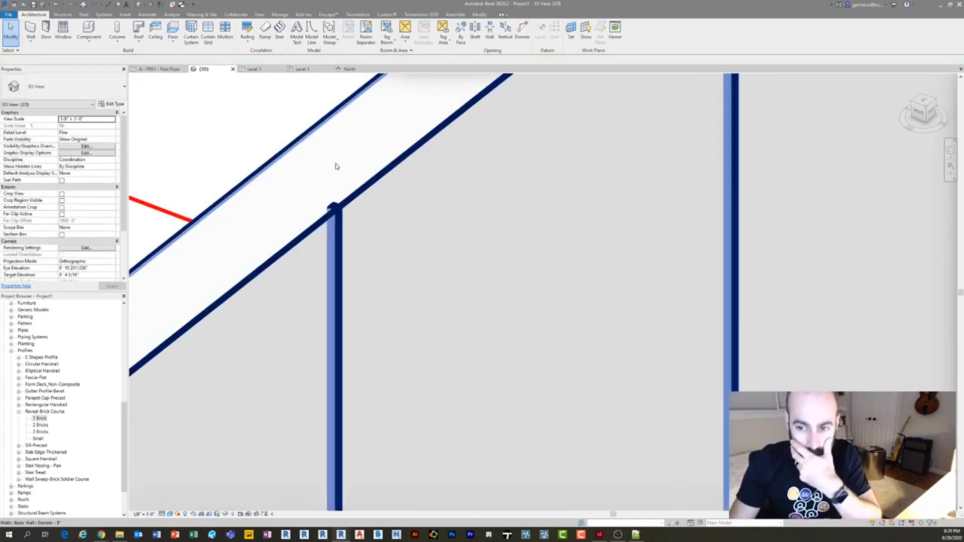
{"action": "scroll", "coordinate": [337, 201], "scroll_direction": "up", "scroll_amount": 5}
Open the Level 1 floor plan and locate the reveals along the new wall above the grid bubbles.
{"action": "left_click", "coordinate": [82, 346]}
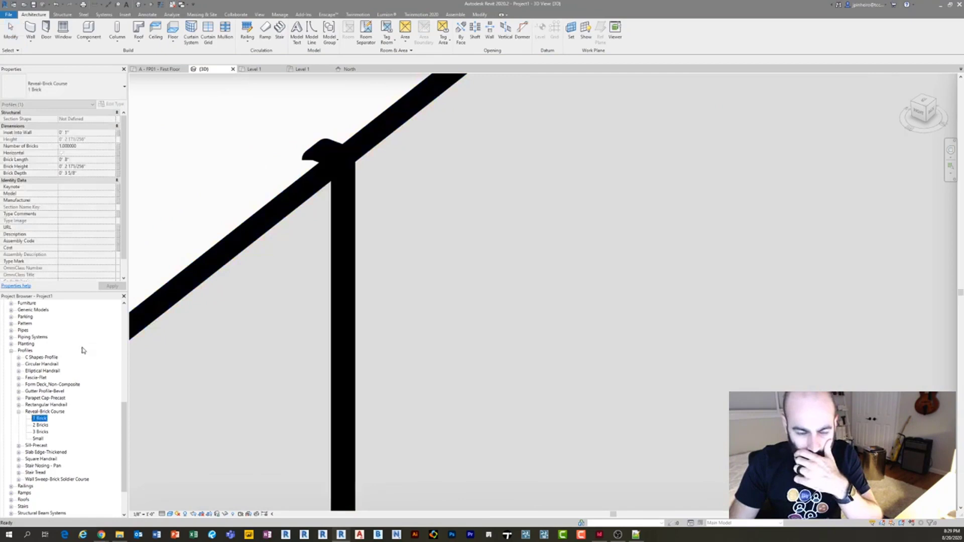
{"action": "scroll", "coordinate": [89, 390], "scroll_direction": "up", "scroll_amount": 10}
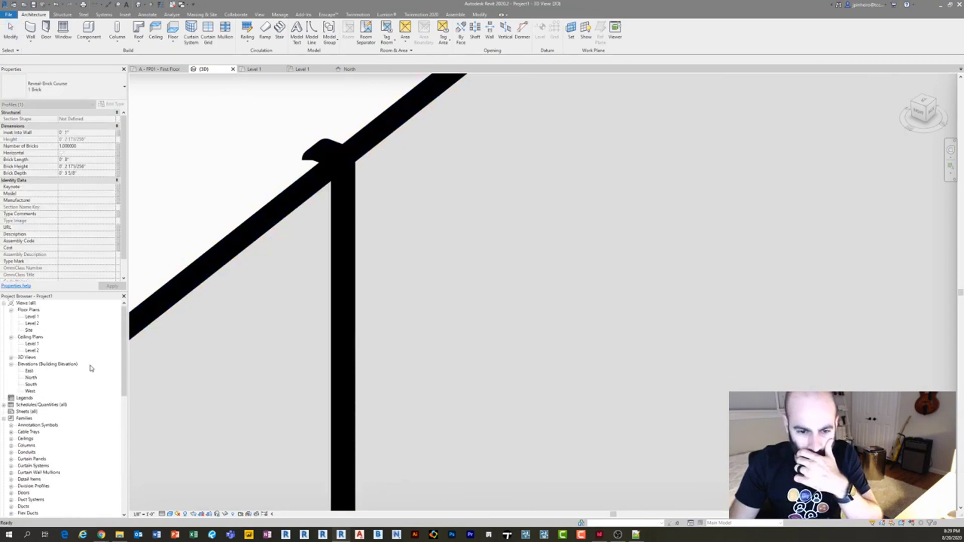
{"action": "double_click", "coordinate": [31, 317]}
{"action": "scroll", "coordinate": [430, 287], "scroll_direction": "up", "scroll_amount": 5}
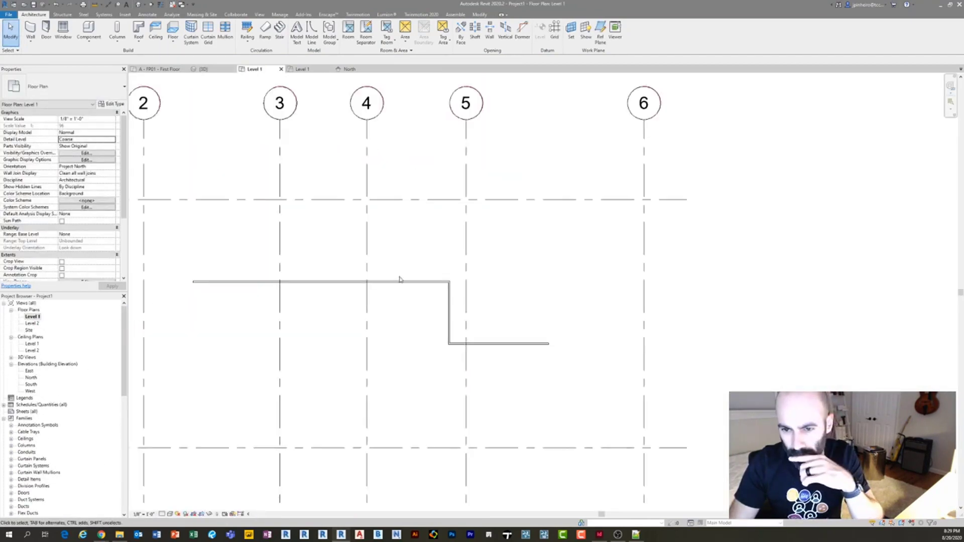
{"action": "scroll", "coordinate": [380, 335], "scroll_direction": "down", "scroll_amount": 5}
{"action": "scroll", "coordinate": [378, 344], "scroll_direction": "up", "scroll_amount": 4}
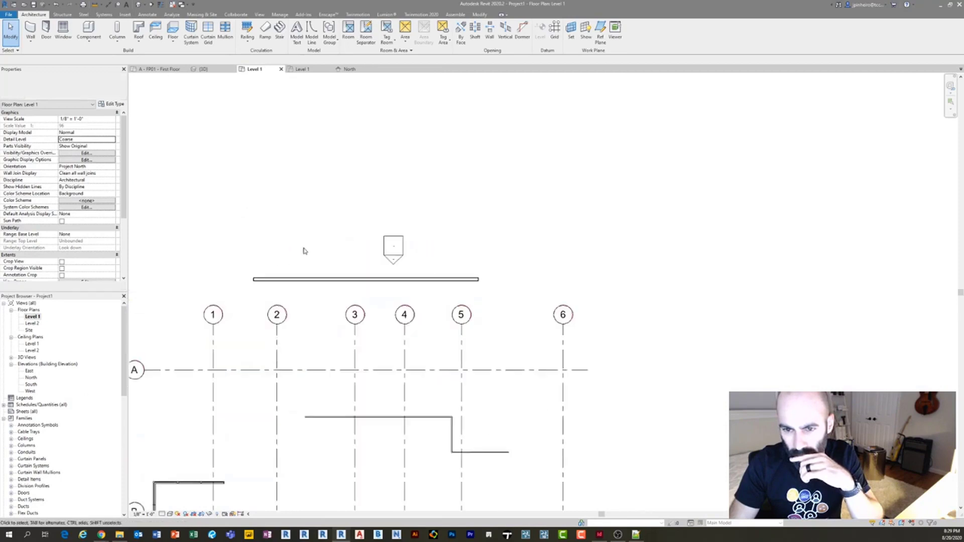
{"action": "scroll", "coordinate": [366, 311], "scroll_direction": "up", "scroll_amount": 5}
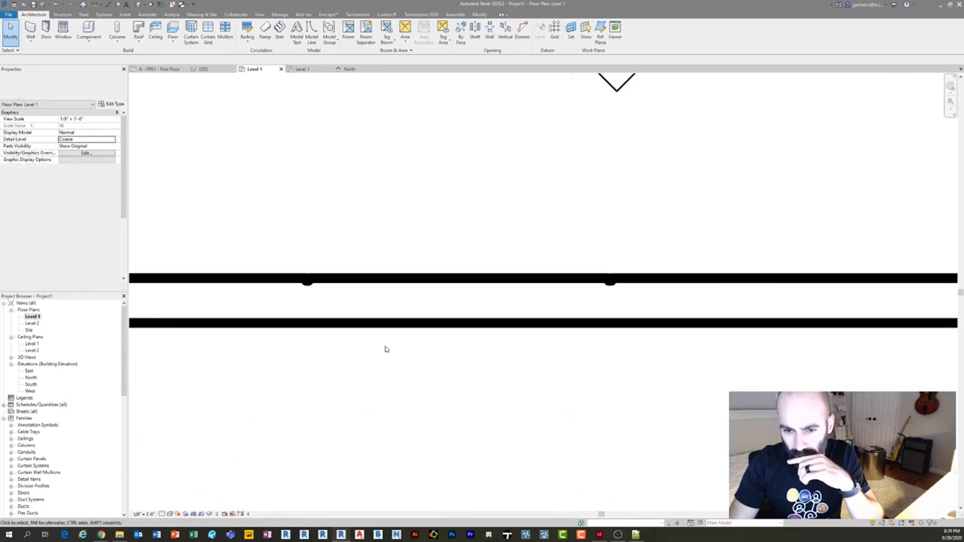
Turn thin line display on and back off to compare how the reveals read in plan.
{"action": "key", "text": "l"}
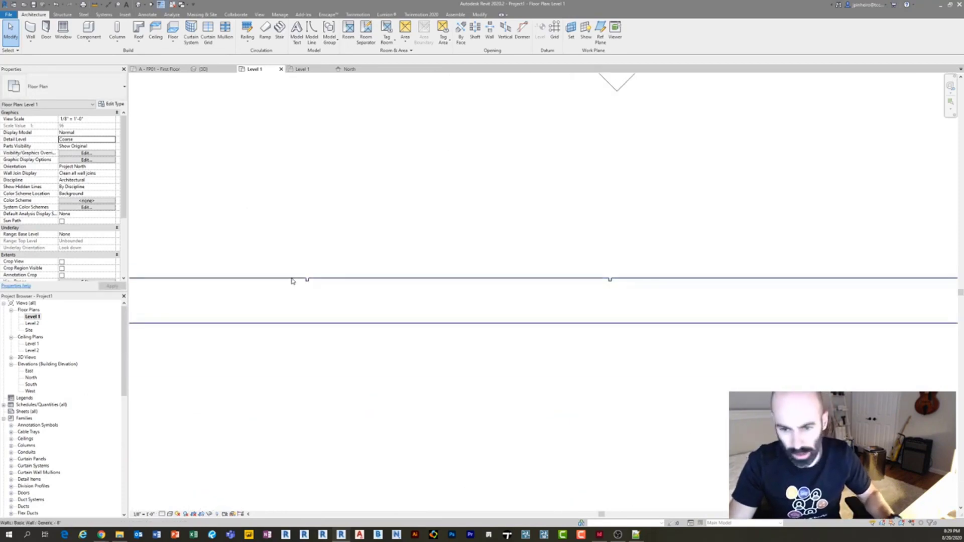
{"action": "scroll", "coordinate": [301, 284], "scroll_direction": "up", "scroll_amount": 5}
{"action": "key", "text": "t"}
{"action": "key", "text": "l"}
{"action": "scroll", "coordinate": [314, 297], "scroll_direction": "down", "scroll_amount": 5}
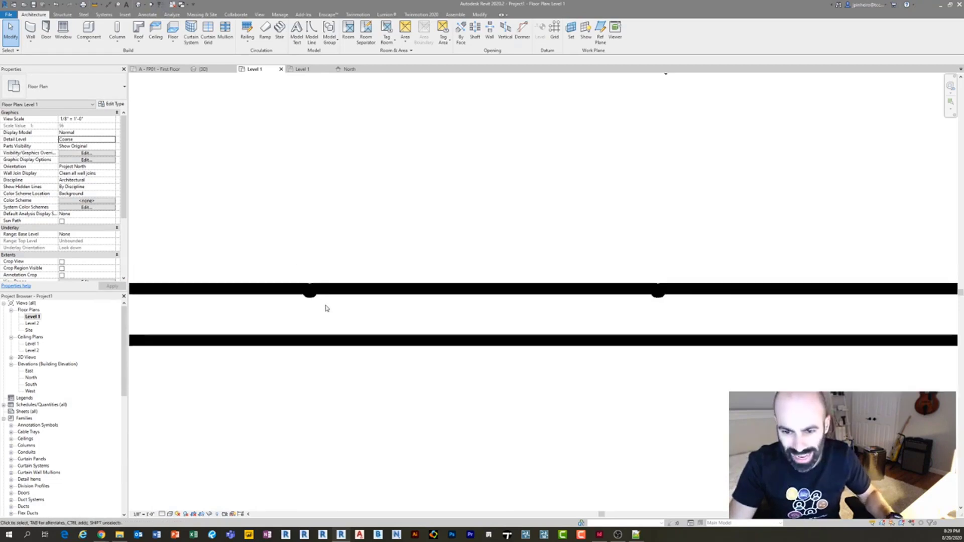
Examine a single reveal's shape and lineweight up close in the Level 1 plan.
{"action": "left_click", "coordinate": [310, 292]}
{"action": "scroll", "coordinate": [324, 280], "scroll_direction": "up", "scroll_amount": 3}
{"action": "key", "text": "Escape"}
{"action": "key", "text": "Escape"}
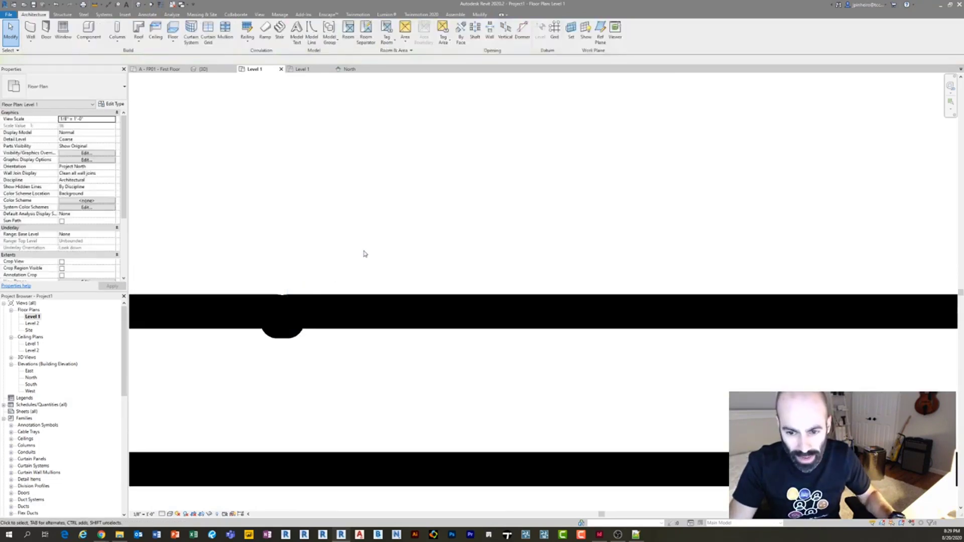
{"action": "scroll", "coordinate": [349, 261], "scroll_direction": "down", "scroll_amount": 2}
{"action": "left_click_drag", "start_coordinate": [284, 251], "coordinate": [434, 393]}
{"action": "key", "text": "Escape"}
{"action": "scroll", "coordinate": [415, 431], "scroll_direction": "down", "scroll_amount": 3}
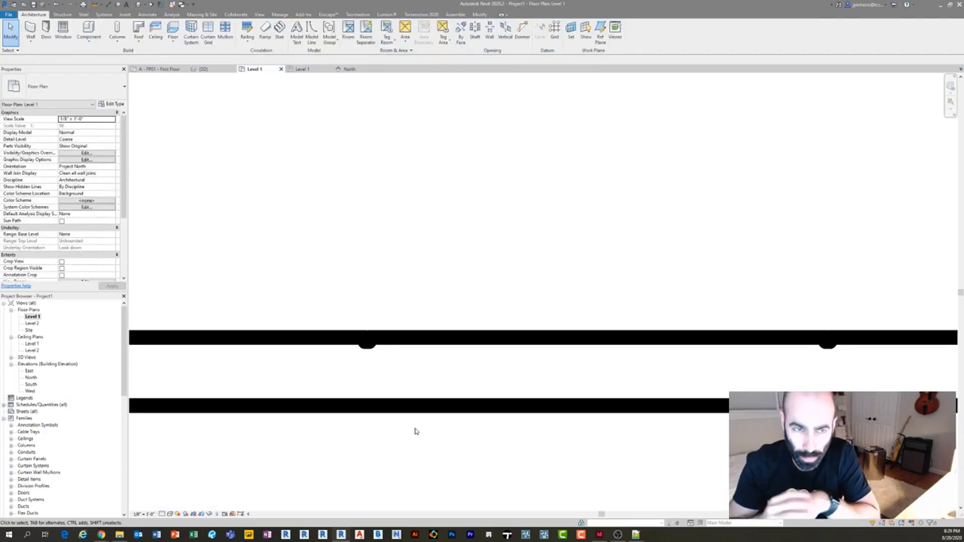
{"action": "scroll", "coordinate": [364, 342], "scroll_direction": "up", "scroll_amount": 3}
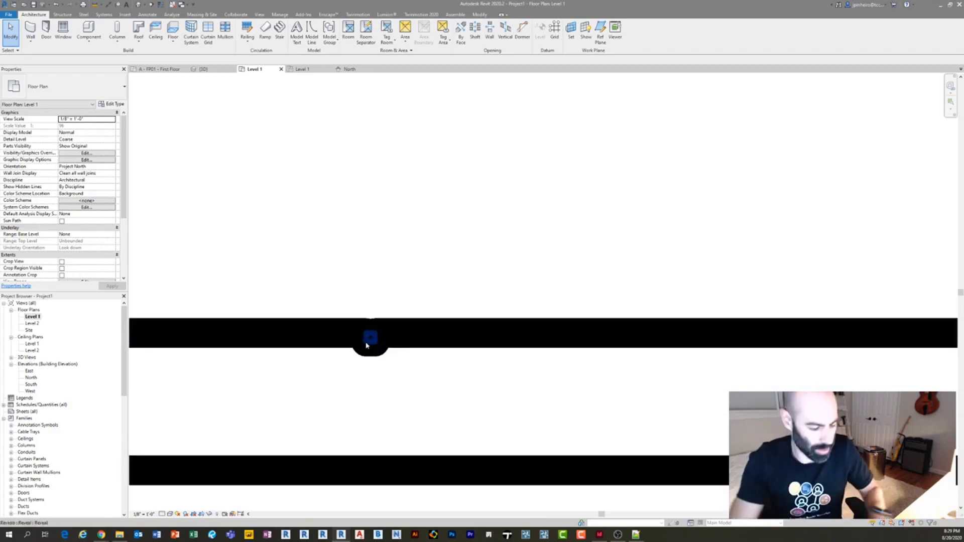
{"action": "left_click", "coordinate": [366, 345]}
{"action": "key", "text": "Escape"}
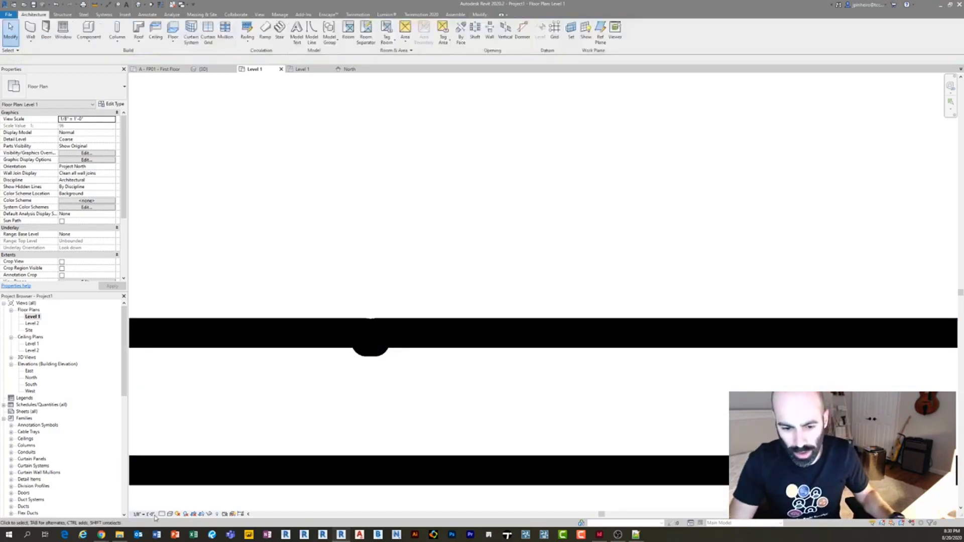
Raise the Level 1 plan's detail level to Medium and then Fine, and check the available view scales without changing the scale.
{"action": "left_click", "coordinate": [149, 514]}
{"action": "left_click", "coordinate": [161, 514]}
{"action": "left_click", "coordinate": [172, 499]}
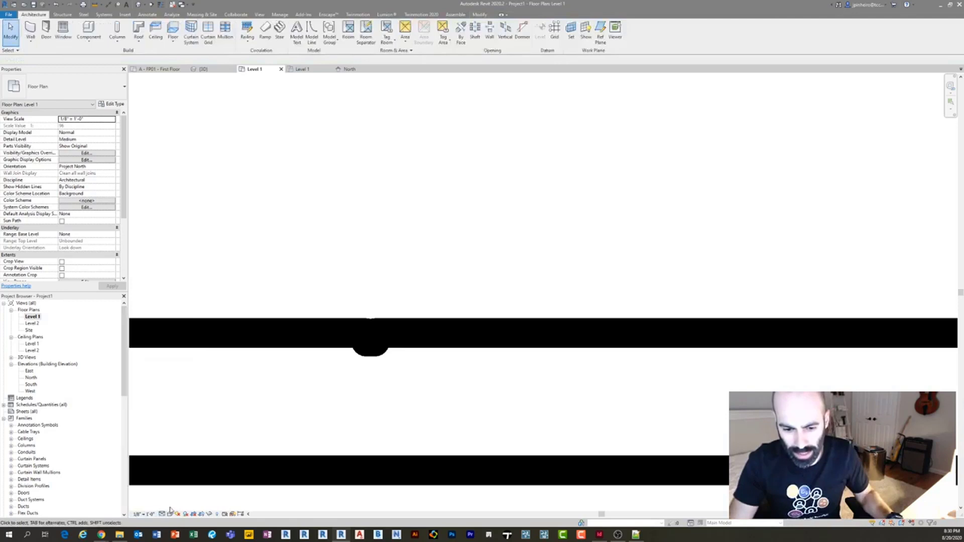
{"action": "left_click", "coordinate": [162, 514]}
{"action": "left_click", "coordinate": [171, 507]}
{"action": "left_click", "coordinate": [146, 514]}
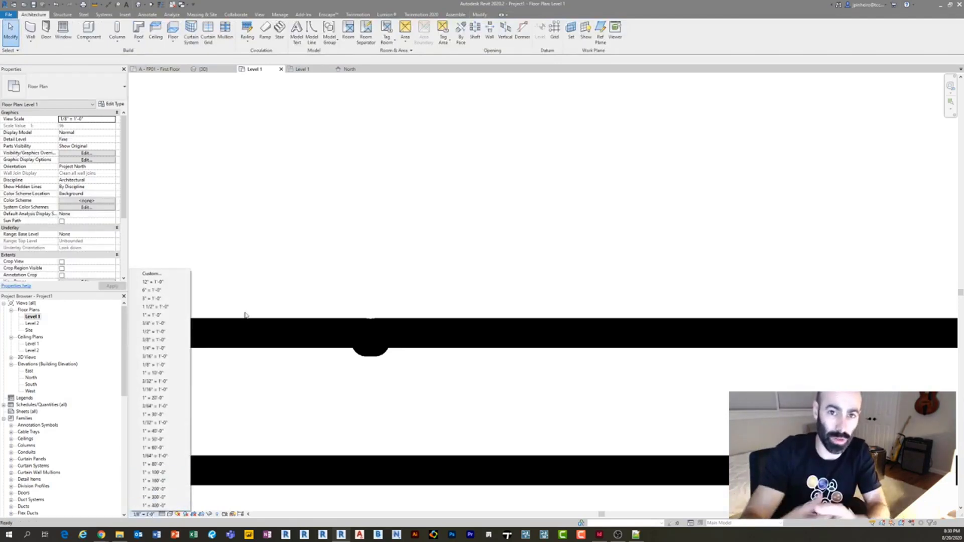
{"action": "left_click", "coordinate": [317, 302]}
Open the North elevation from the elevation marker facing the new wall.
{"action": "left_click", "coordinate": [52, 382]}
{"action": "scroll", "coordinate": [192, 319], "scroll_direction": "down", "scroll_amount": 6}
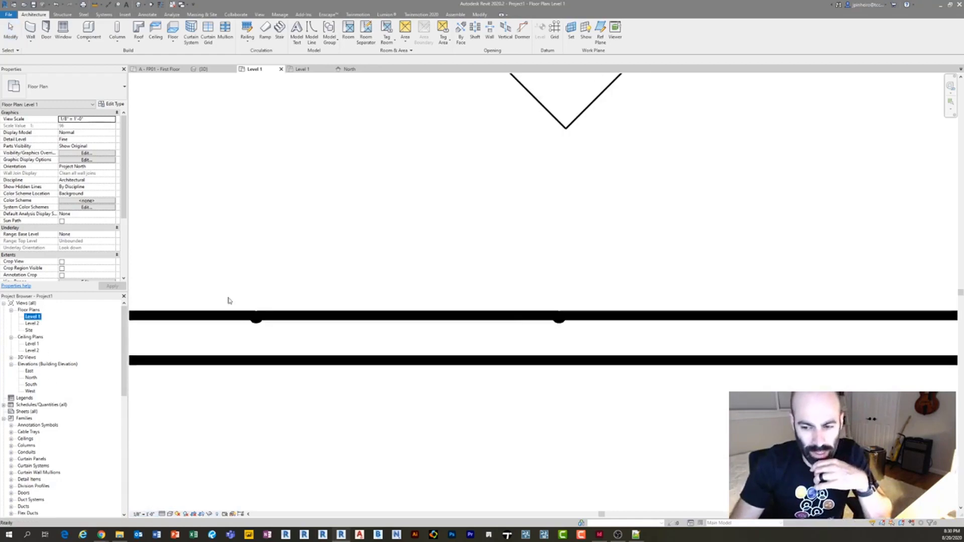
{"action": "left_click", "coordinate": [383, 195]}
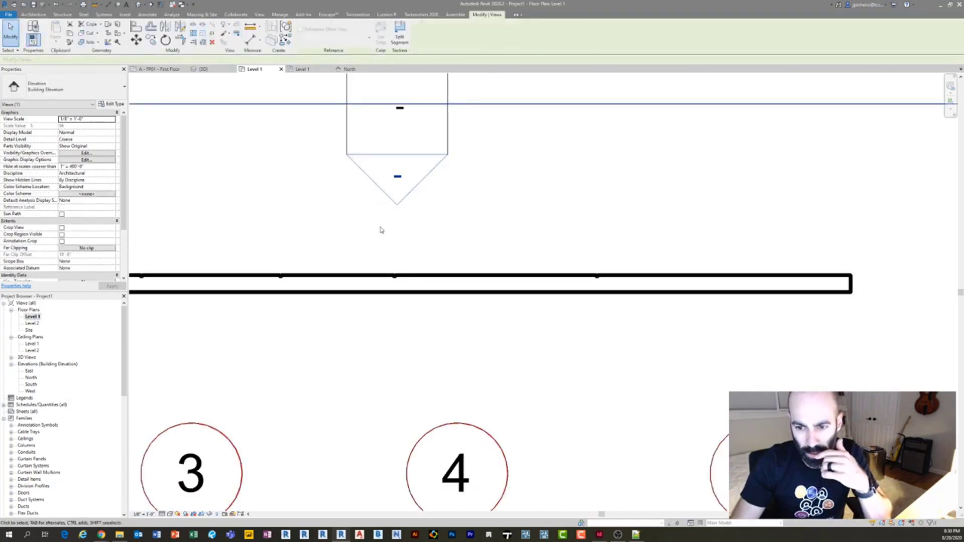
{"action": "key", "text": "Escape"}
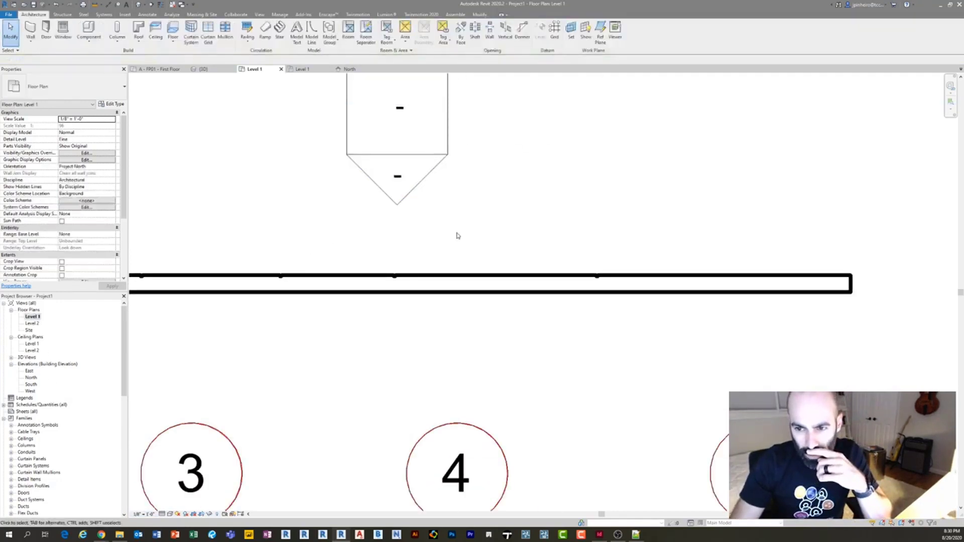
{"action": "double_click", "coordinate": [422, 186]}
Override both edges of one vertical reveal with the Thin Lines style using Linework in the North elevation.
{"action": "scroll", "coordinate": [440, 199], "scroll_direction": "up", "scroll_amount": 6}
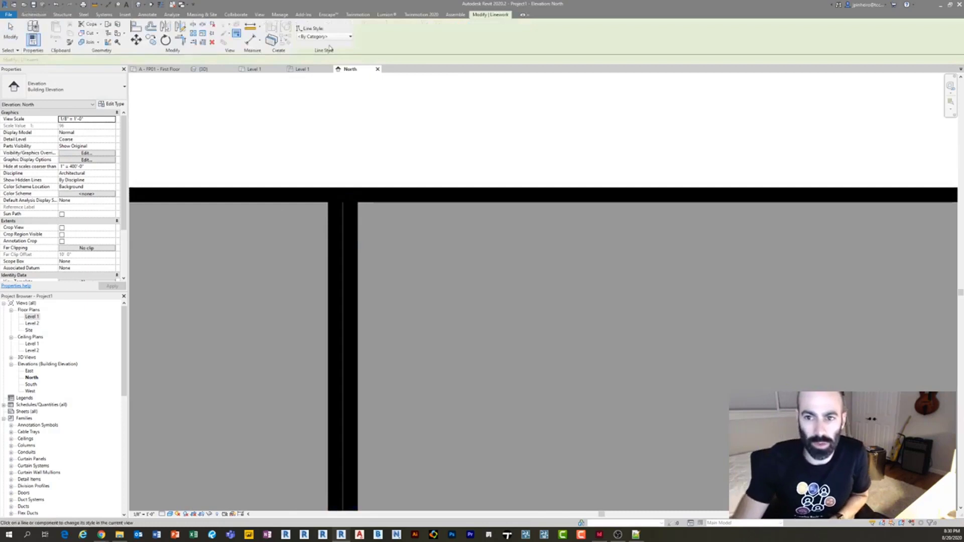
{"action": "left_click", "coordinate": [329, 36]}
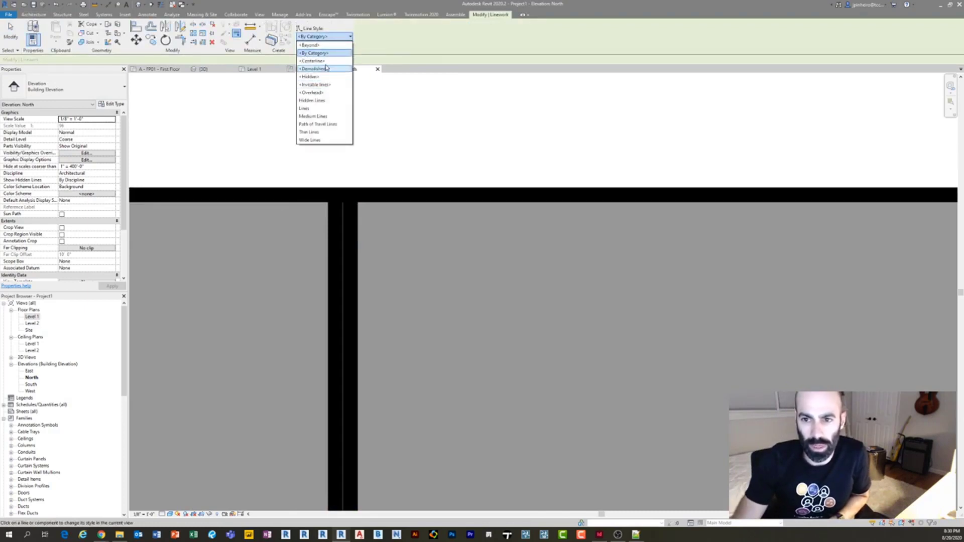
{"action": "left_click", "coordinate": [309, 132]}
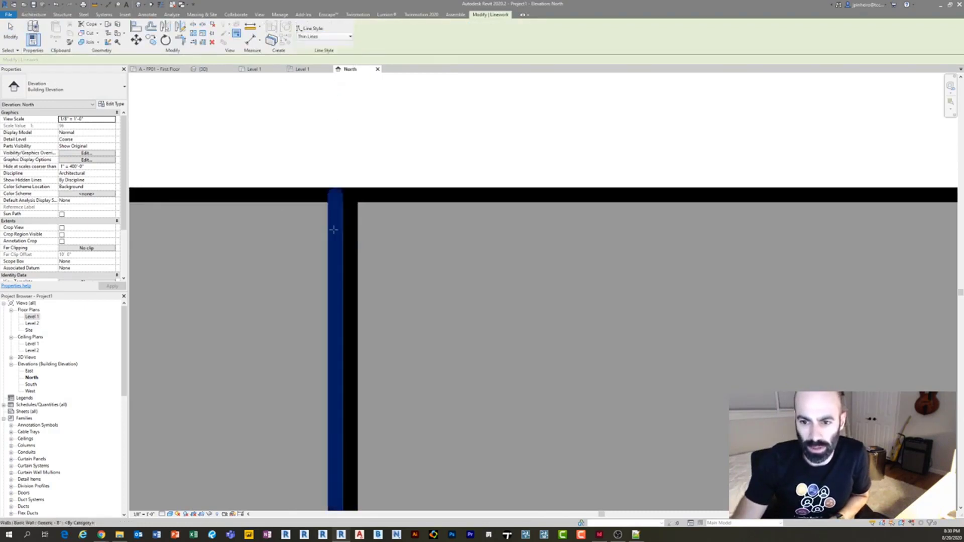
{"action": "scroll", "coordinate": [350, 231], "scroll_direction": "down", "scroll_amount": 3}
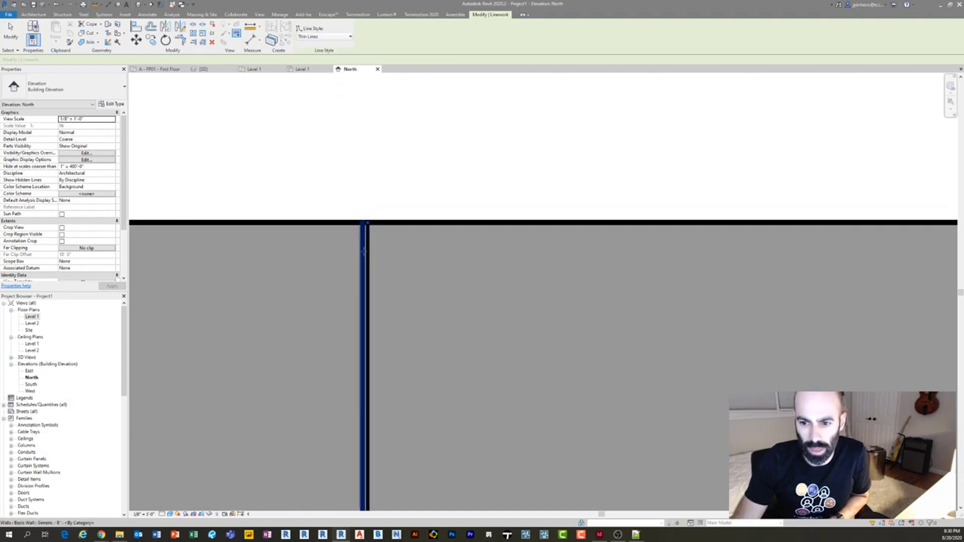
{"action": "left_click", "coordinate": [368, 251]}
{"action": "scroll", "coordinate": [367, 251], "scroll_direction": "down", "scroll_amount": 3}
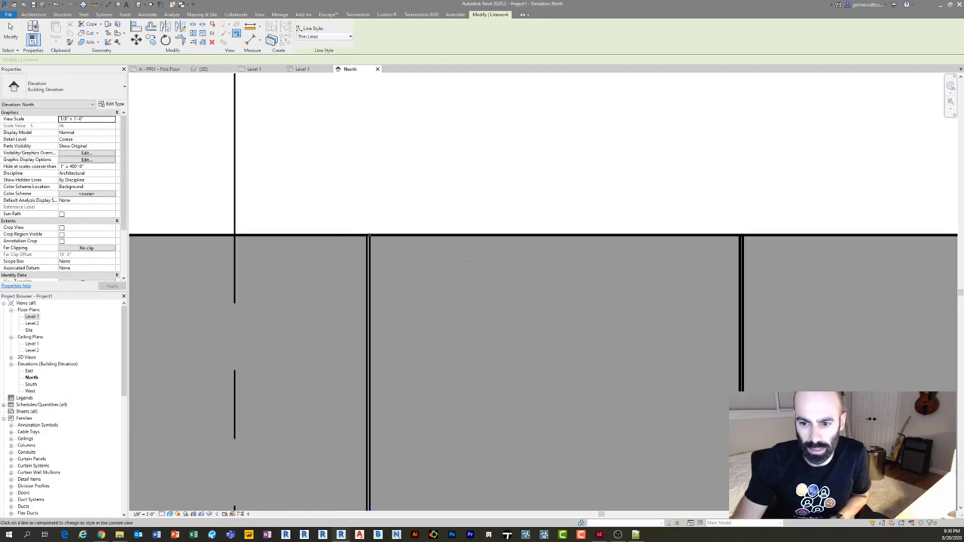
{"action": "middle_click_drag", "start_coordinate": [429, 274], "coordinate": [358, 254]}
{"action": "middle_click_drag", "start_coordinate": [462, 234], "coordinate": [398, 227]}
{"action": "key", "text": "Escape"}
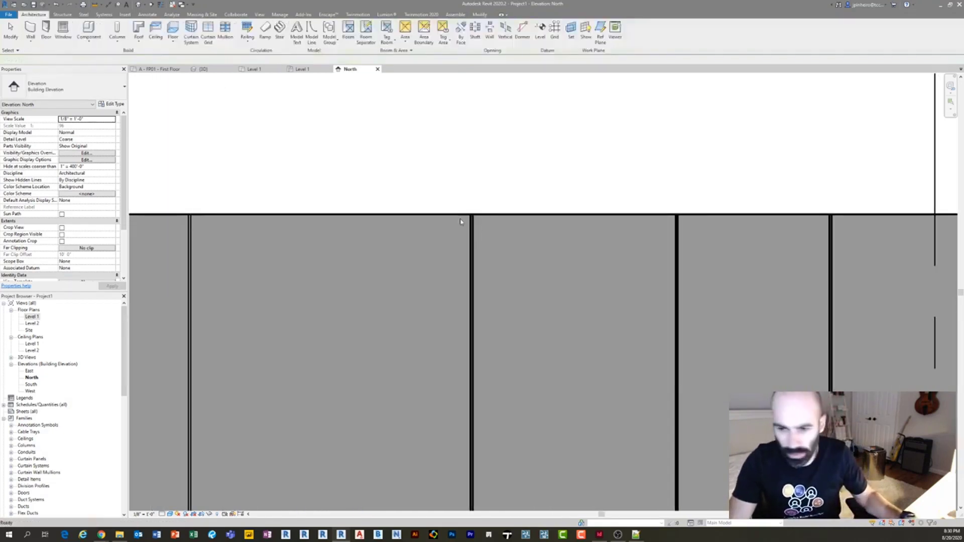
Compare the lineweight of the thin-line reveal with the other reveals along the wall in the North elevation.
{"action": "scroll", "coordinate": [470, 228], "scroll_direction": "up", "scroll_amount": 2}
{"action": "left_click", "coordinate": [470, 225]}
{"action": "left_click", "coordinate": [495, 249]}
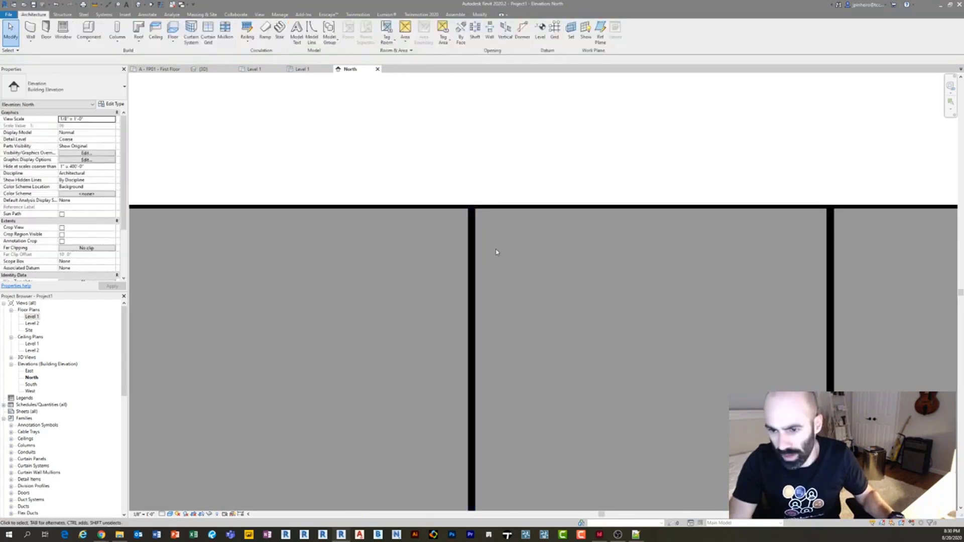
{"action": "scroll", "coordinate": [372, 235], "scroll_direction": "down", "scroll_amount": 2}
{"action": "scroll", "coordinate": [369, 238], "scroll_direction": "up", "scroll_amount": 5}
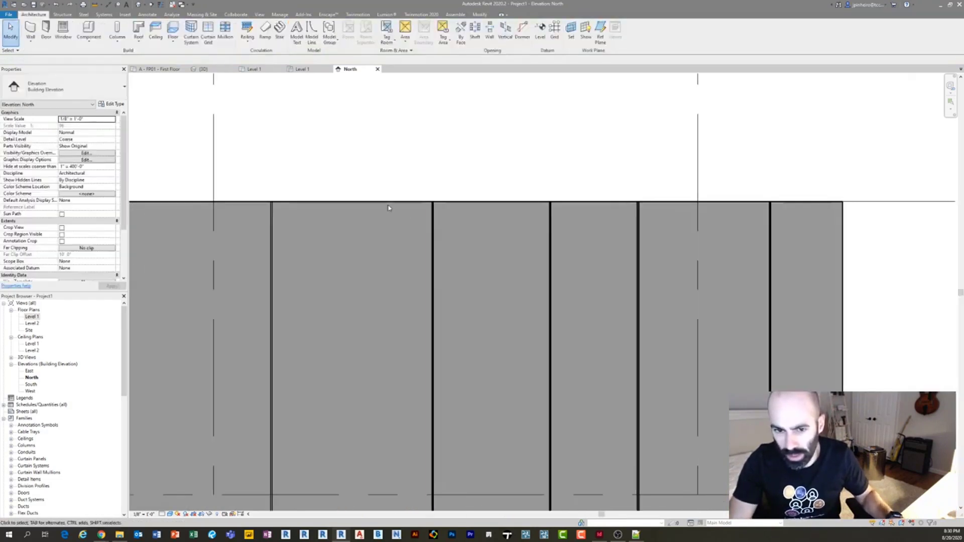
{"action": "scroll", "coordinate": [365, 242], "scroll_direction": "down", "scroll_amount": 3}
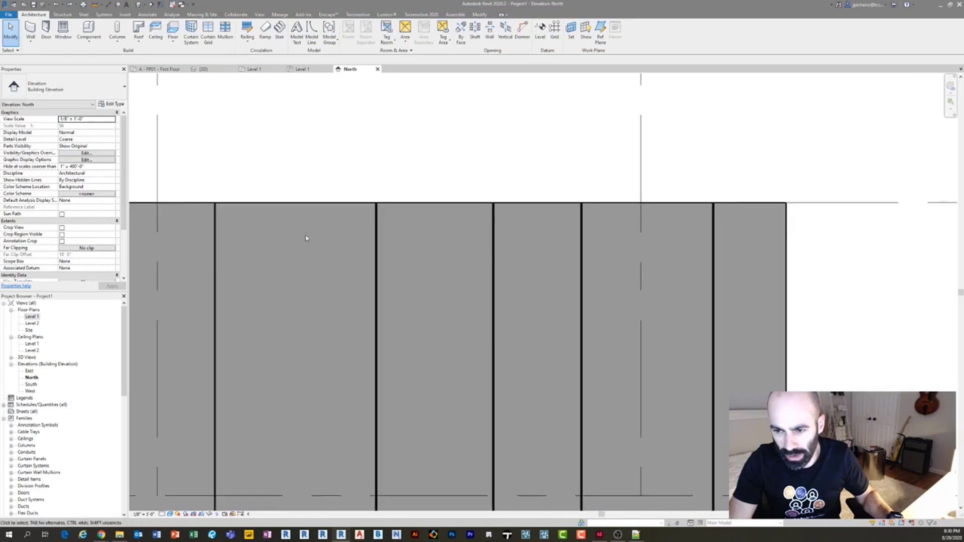
{"action": "left_click_drag", "start_coordinate": [756, 295], "coordinate": [310, 265]}
{"action": "key", "text": "Escape"}
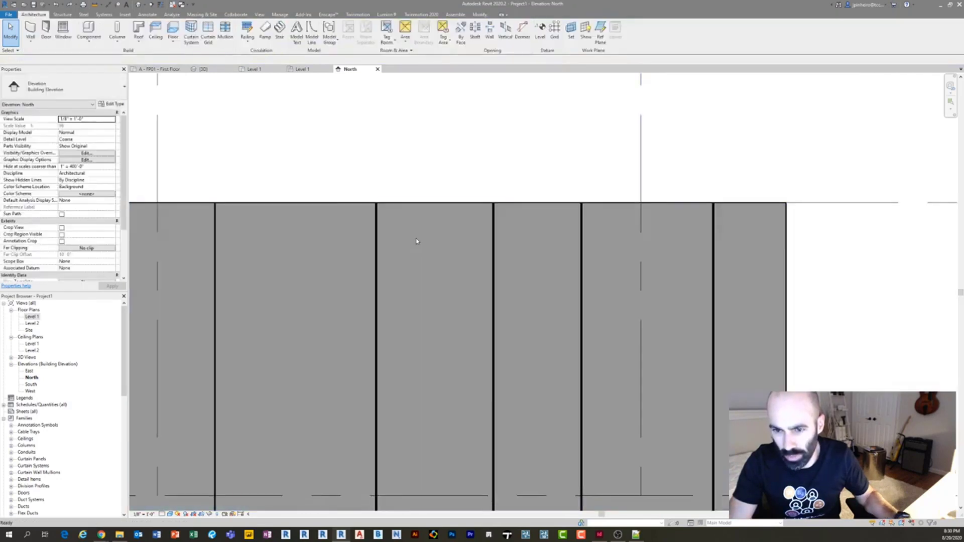
{"action": "middle_click_drag", "start_coordinate": [413, 240], "coordinate": [575, 230]}
{"action": "scroll", "coordinate": [430, 209], "scroll_direction": "down", "scroll_amount": 2}
{"action": "scroll", "coordinate": [412, 215], "scroll_direction": "up", "scroll_amount": 1}
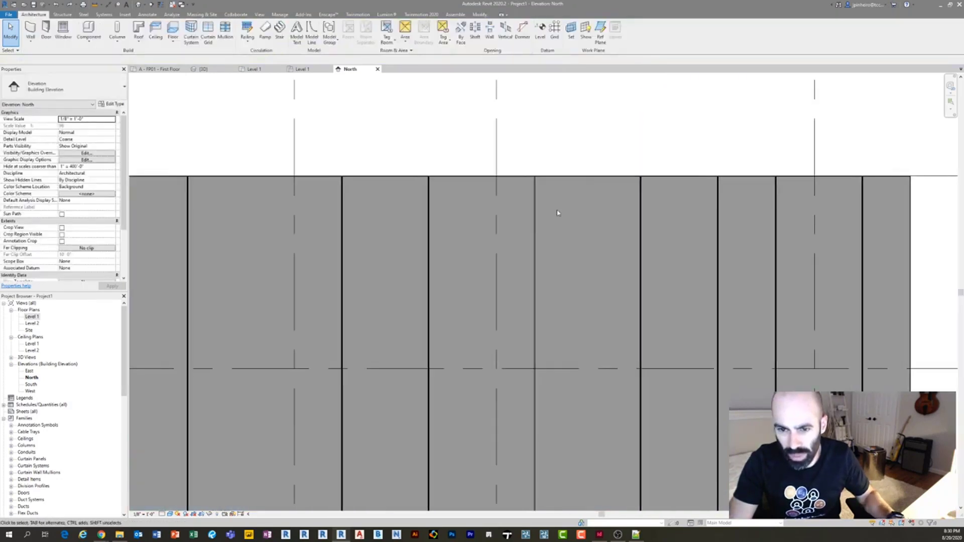
{"action": "scroll", "coordinate": [394, 225], "scroll_direction": "up", "scroll_amount": 1}
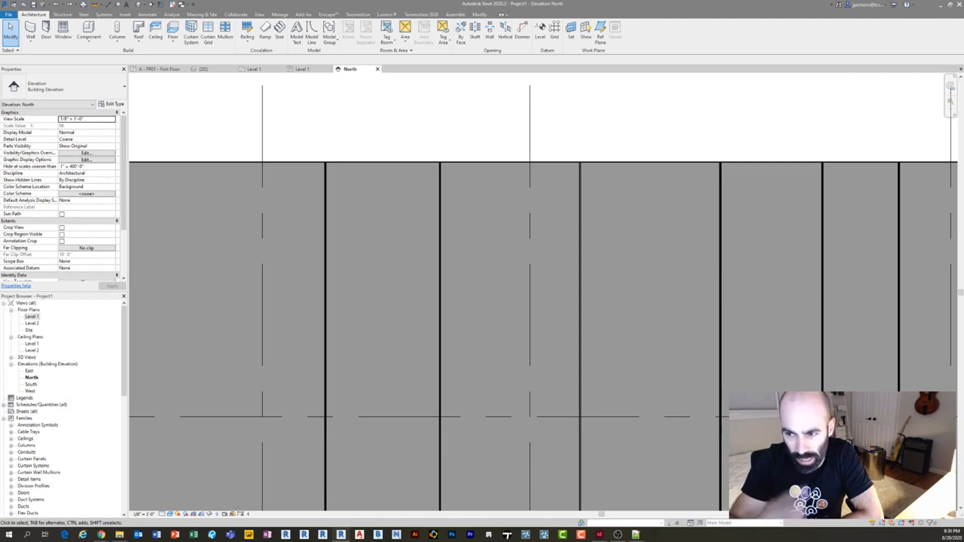
Set the North elevation's view scale to 1/4" = 1'-0".
{"action": "scroll", "coordinate": [502, 227], "scroll_direction": "up", "scroll_amount": 4}
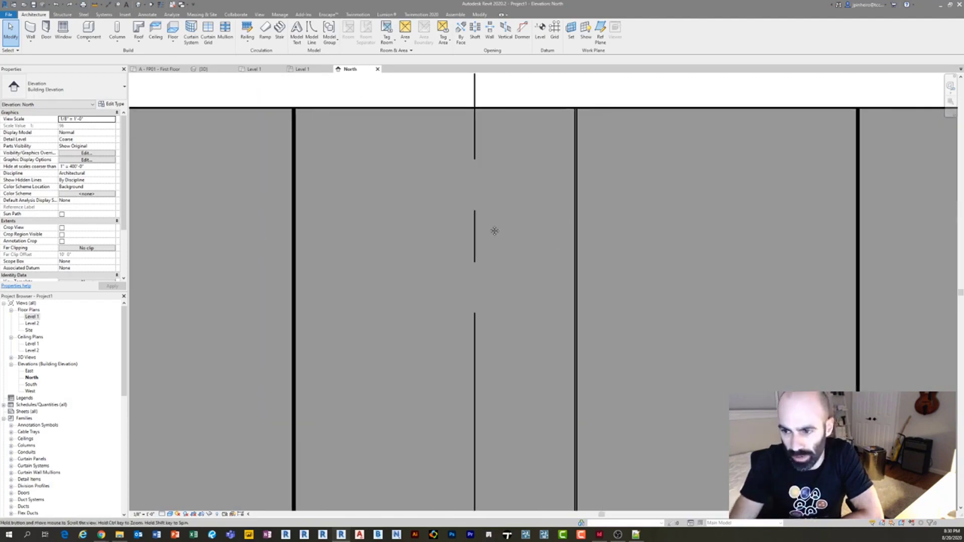
{"action": "left_click", "coordinate": [145, 514]}
{"action": "left_click", "coordinate": [173, 324]}
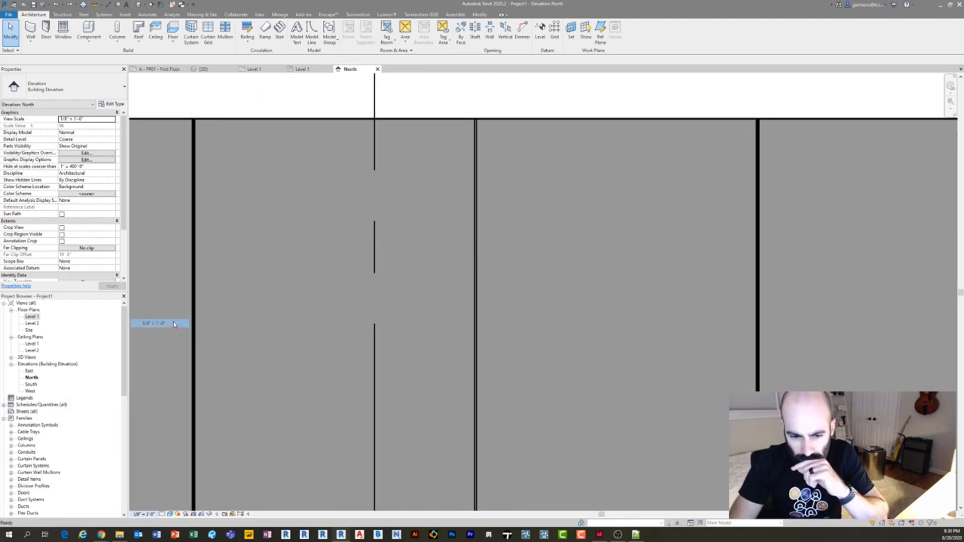
{"action": "left_click", "coordinate": [135, 514]}
{"action": "left_click", "coordinate": [161, 344]}
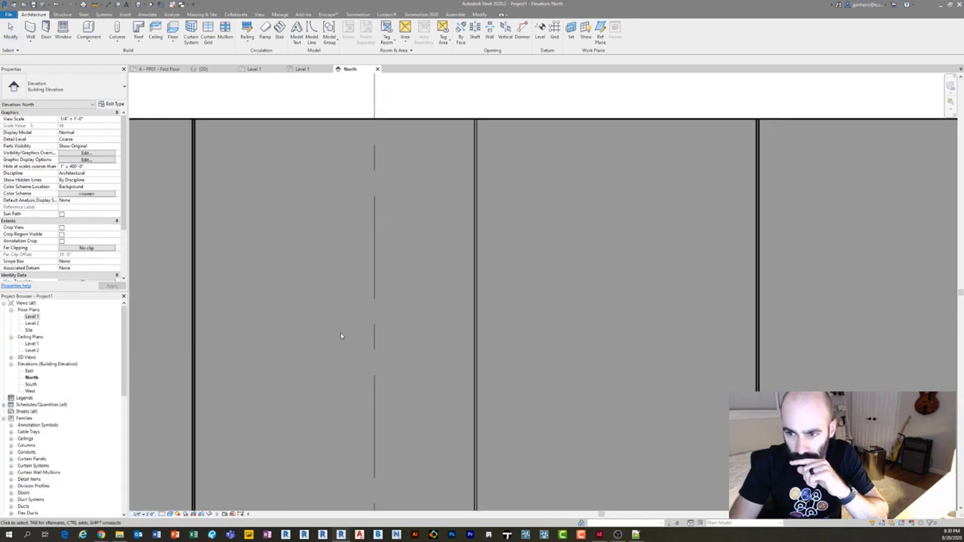
Move the thin-line reveal right beside the neighbouring heavy-line reveal and compare the two up close at the wall's top edge.
{"action": "middle_click_drag", "start_coordinate": [352, 198], "coordinate": [538, 232]}
{"action": "scroll", "coordinate": [431, 260], "scroll_direction": "up", "scroll_amount": 2}
{"action": "left_click", "coordinate": [693, 232]}
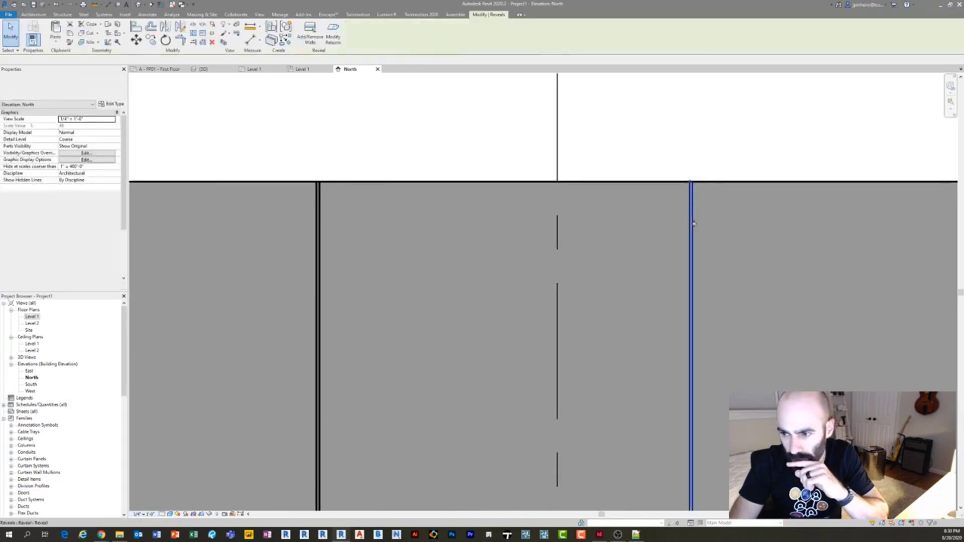
{"action": "left_click_drag", "start_coordinate": [695, 233], "coordinate": [349, 228]}
{"action": "left_click", "coordinate": [335, 169]}
{"action": "scroll", "coordinate": [337, 168], "scroll_direction": "up", "scroll_amount": 4}
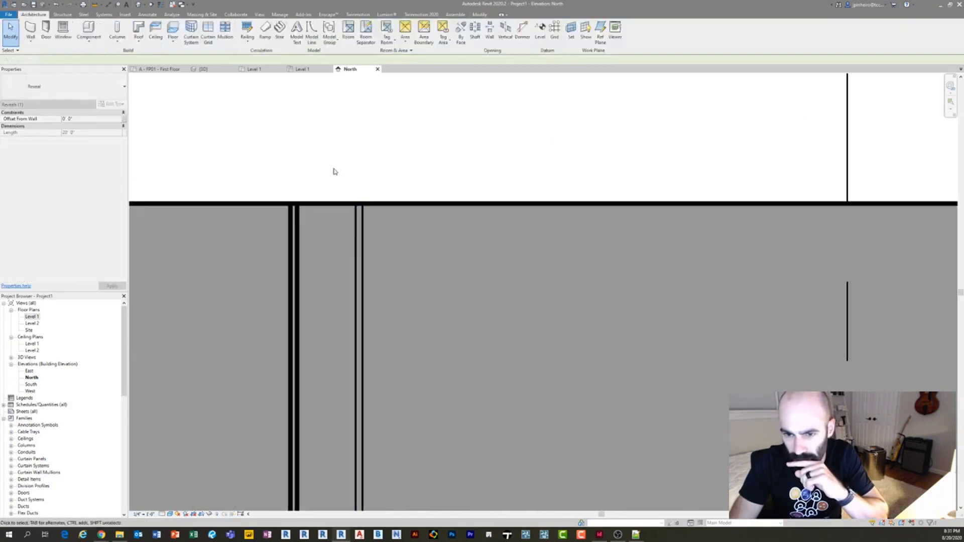
{"action": "middle_click_drag", "start_coordinate": [346, 247], "coordinate": [384, 261]}
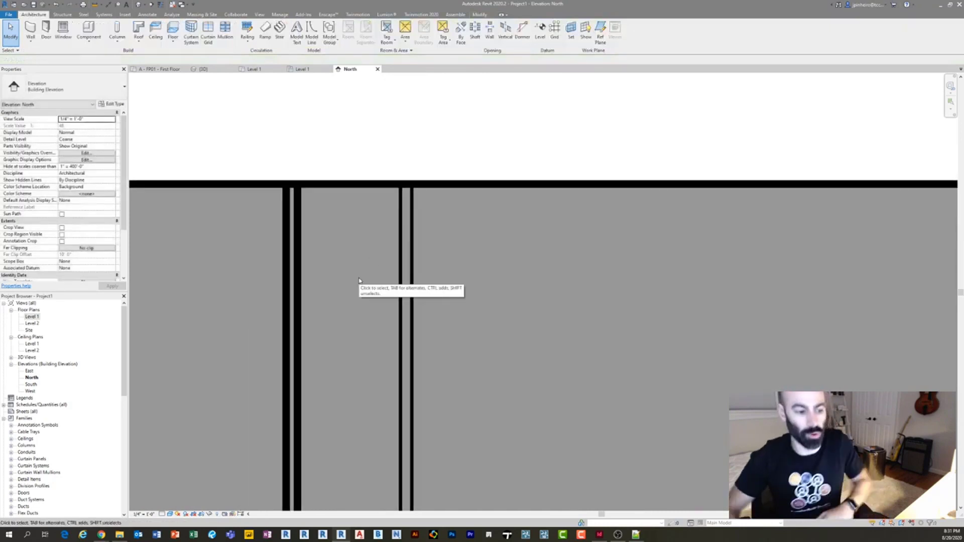